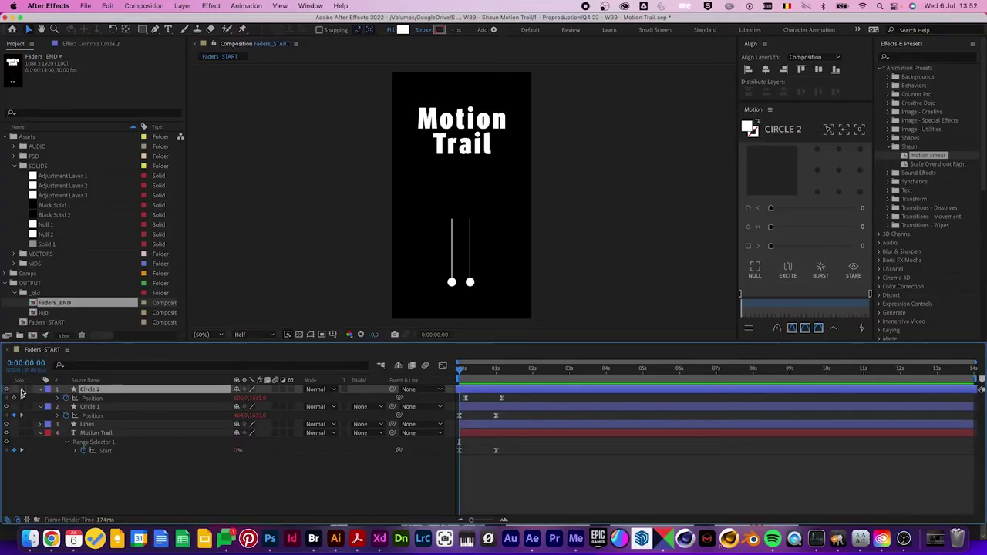
# - Solo the Circle 2 layer and review its movement between the Position keyframes at 0:05 and 1:05
pyautogui.click(22, 389)
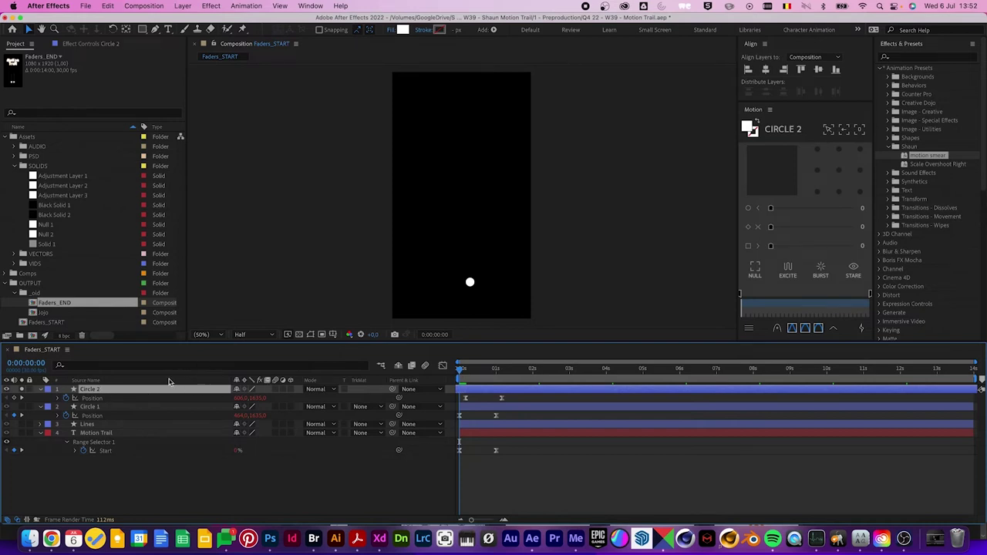
pyautogui.moveTo(460, 373); pyautogui.dragTo(466, 373)
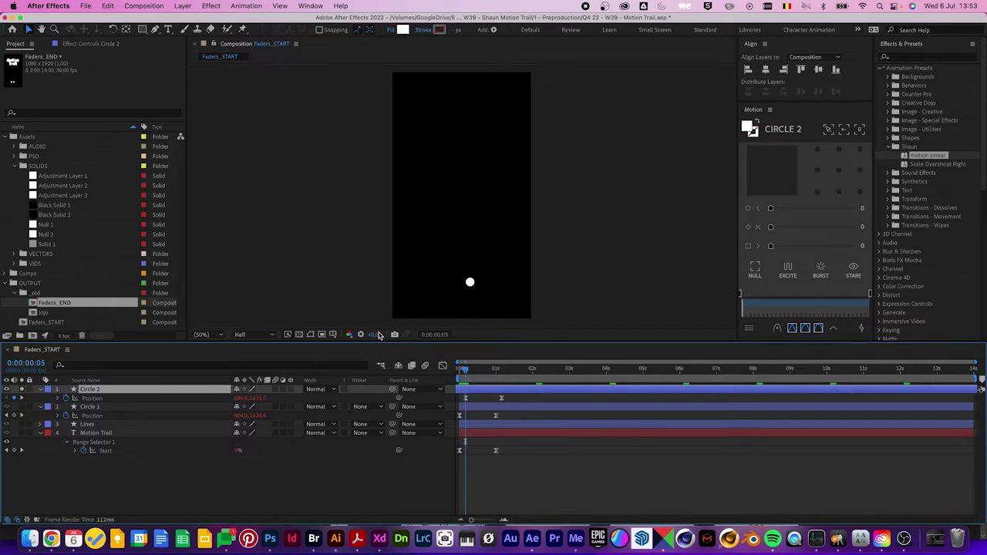
pyautogui.press('/')
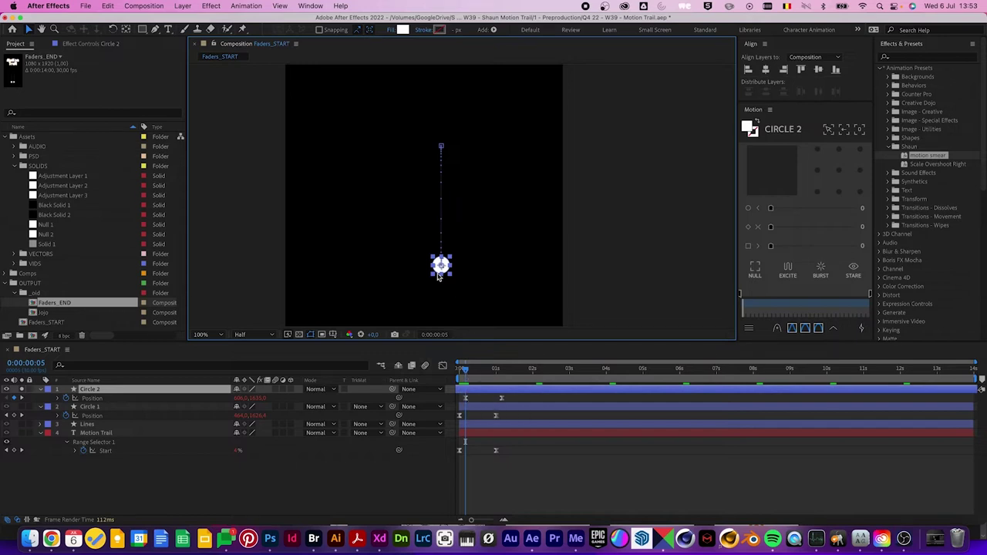
pyautogui.click(497, 371)
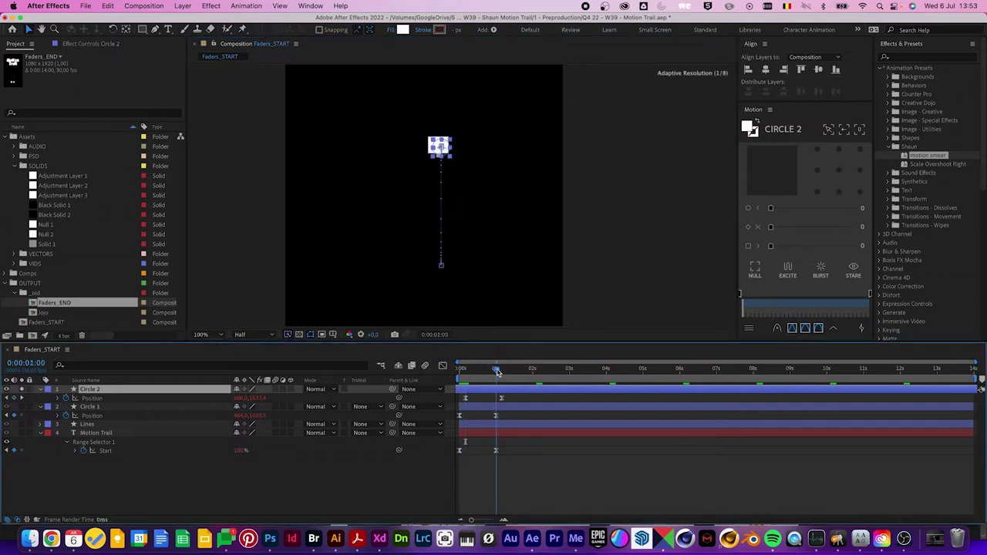
pyautogui.moveTo(497, 371); pyautogui.dragTo(502, 371)
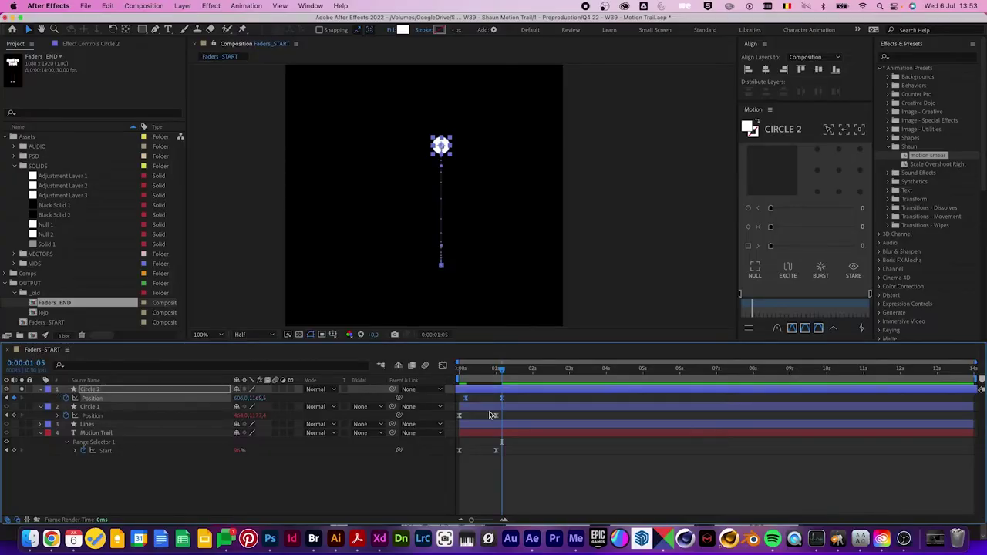
pyautogui.moveTo(502, 374); pyautogui.dragTo(466, 373)
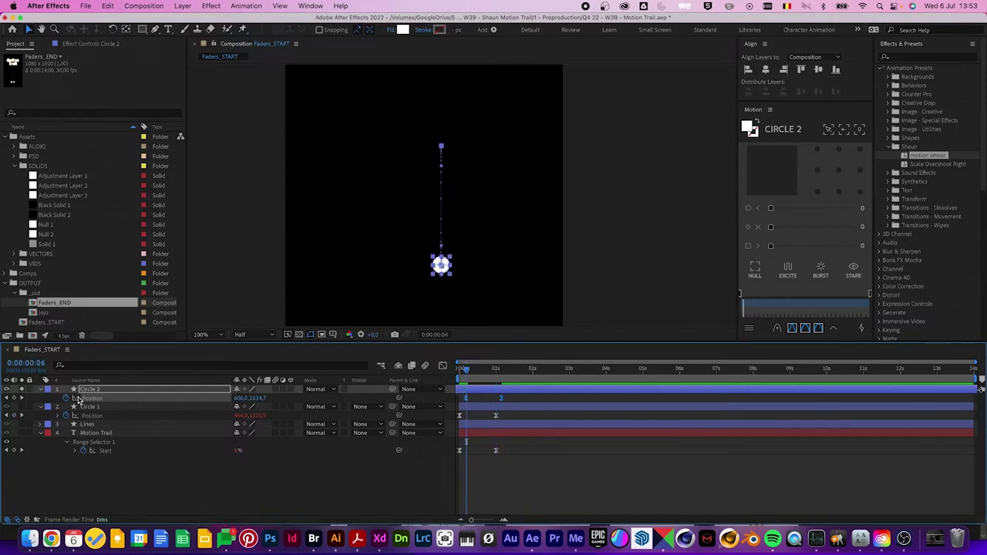
# - Add a loopOut() expression to Circle 2's Position and preview the looped movement
pyautogui.keyDown('alt'); pyautogui.click(66, 402); pyautogui.keyUp('alt')
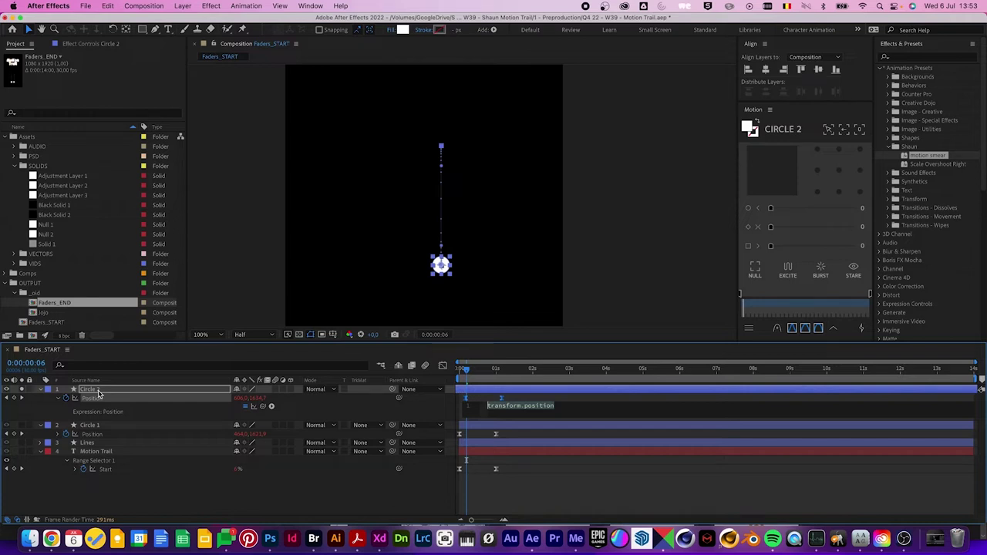
pyautogui.write('loop')
pyautogui.press('Down')
pyautogui.press('Down')
pyautogui.press('Return')
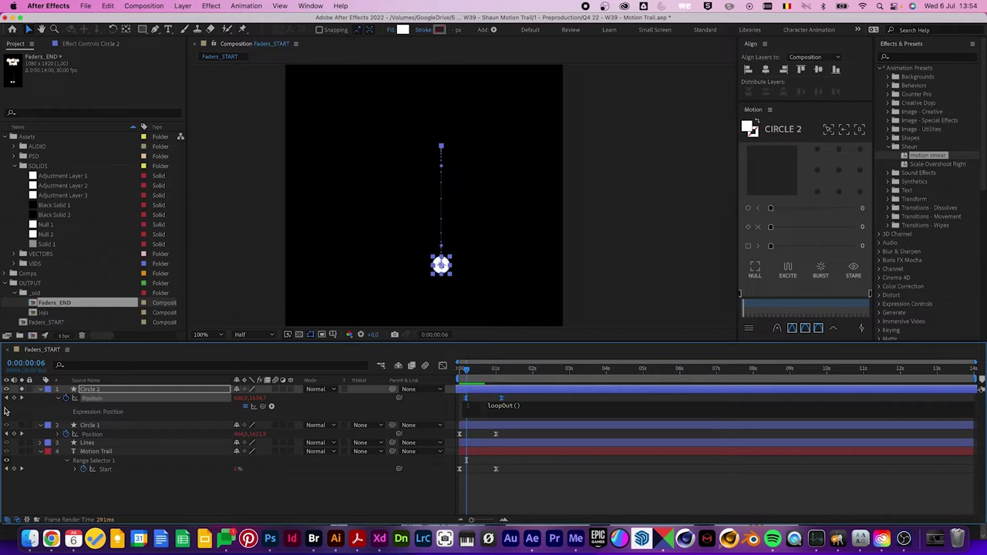
pyautogui.click(216, 493)
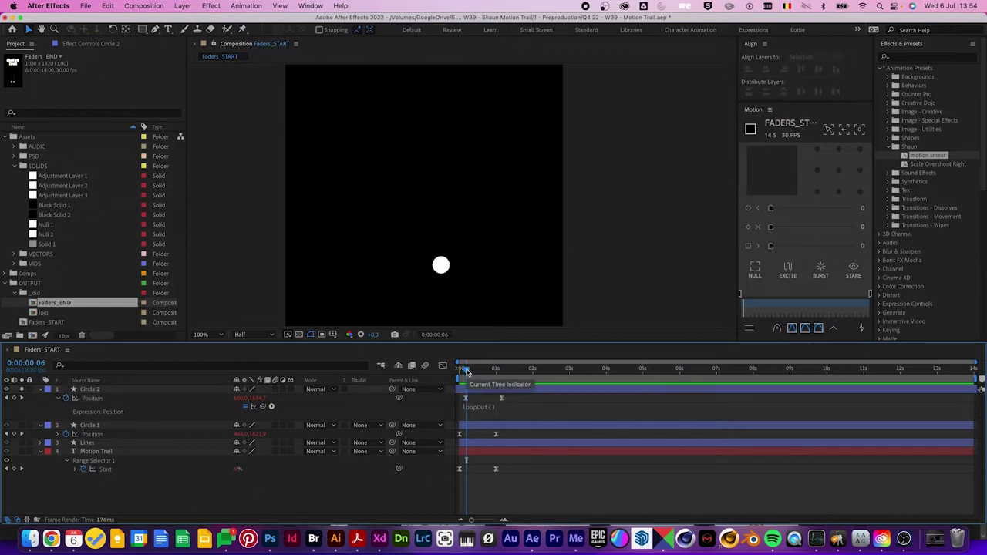
pyautogui.press('space')
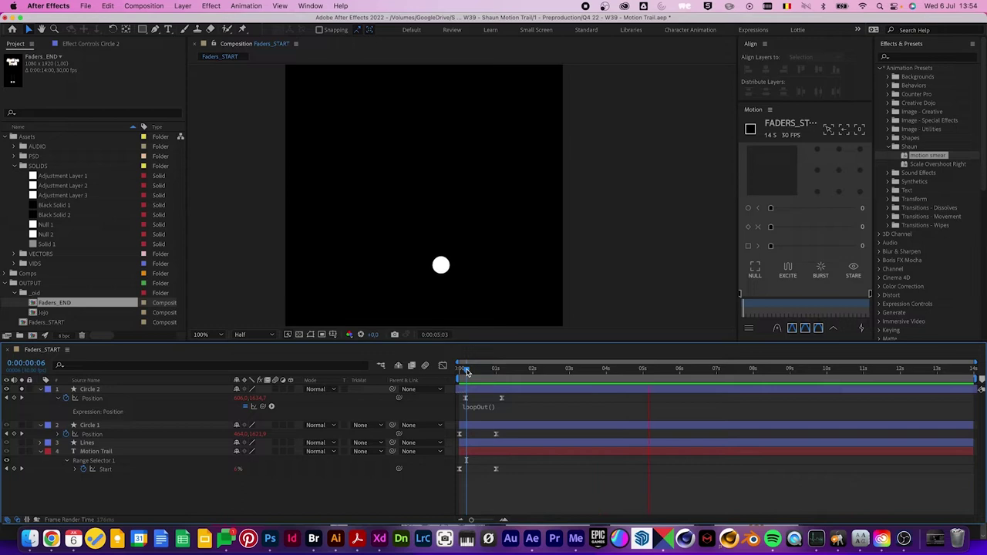
pyautogui.press('space')
# - Change Circle 2's Position expression to loopOut('pingpong') and play back the up-and-down loop
pyautogui.click(465, 399)
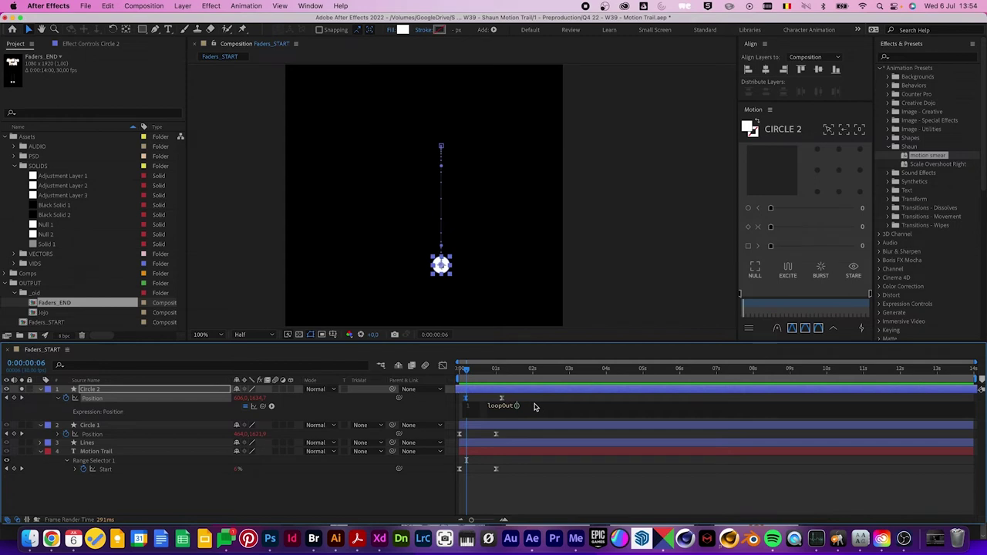
pyautogui.write('"')
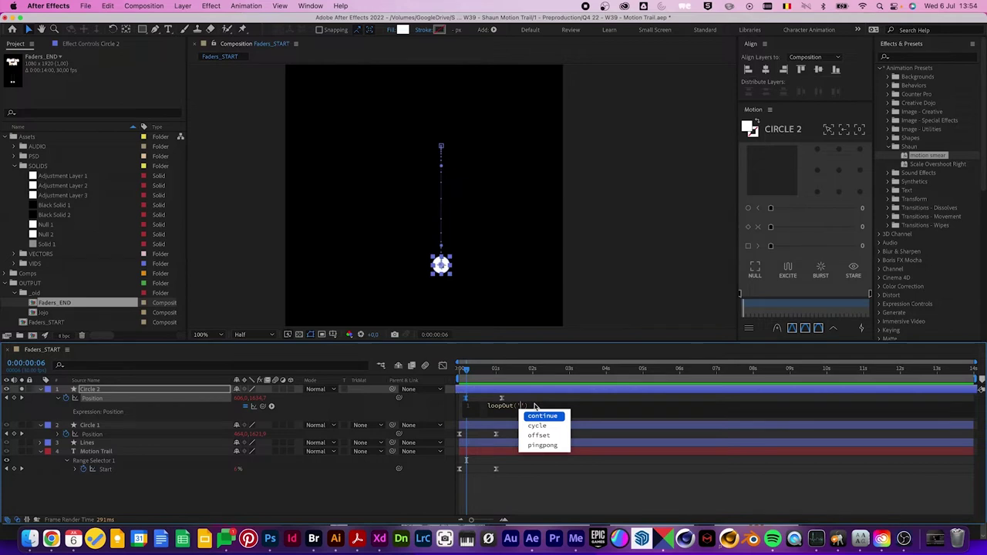
pyautogui.write('pingpong')
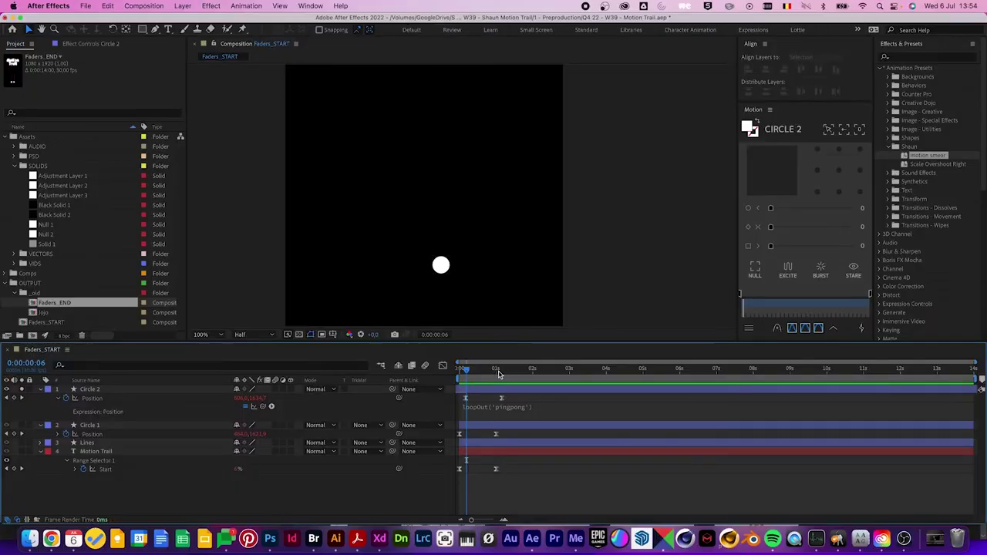
pyautogui.press('space')
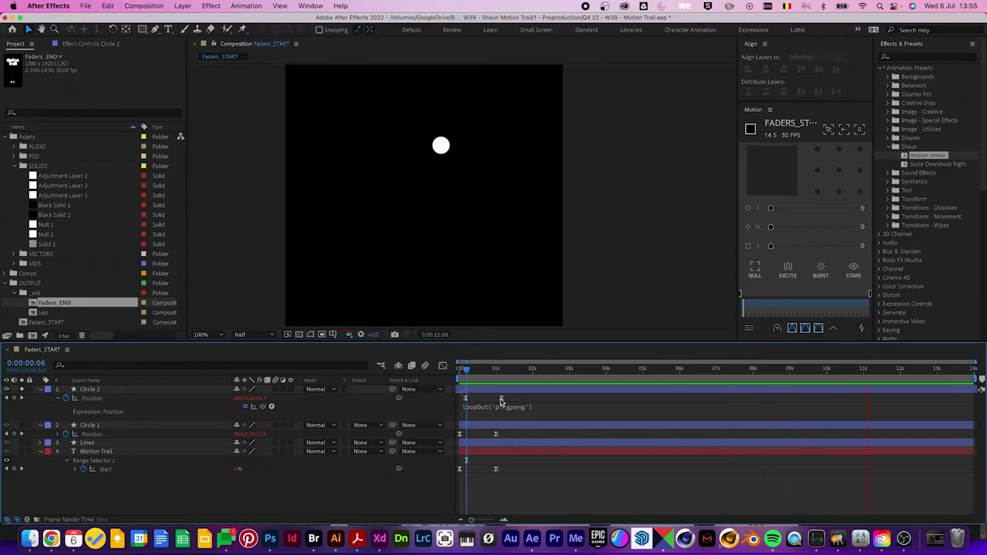
pyautogui.click(500, 395)
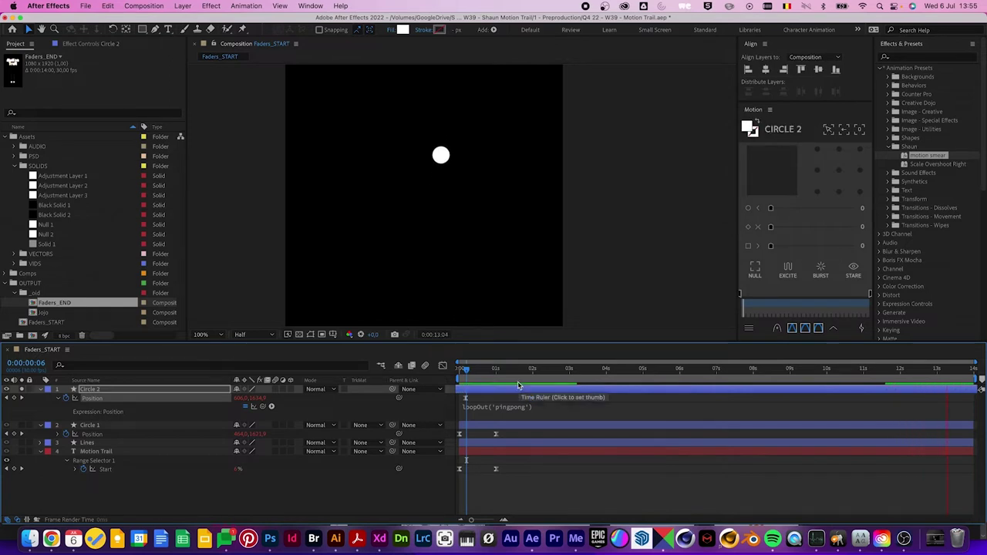
pyautogui.press('space')
pyautogui.press('space')
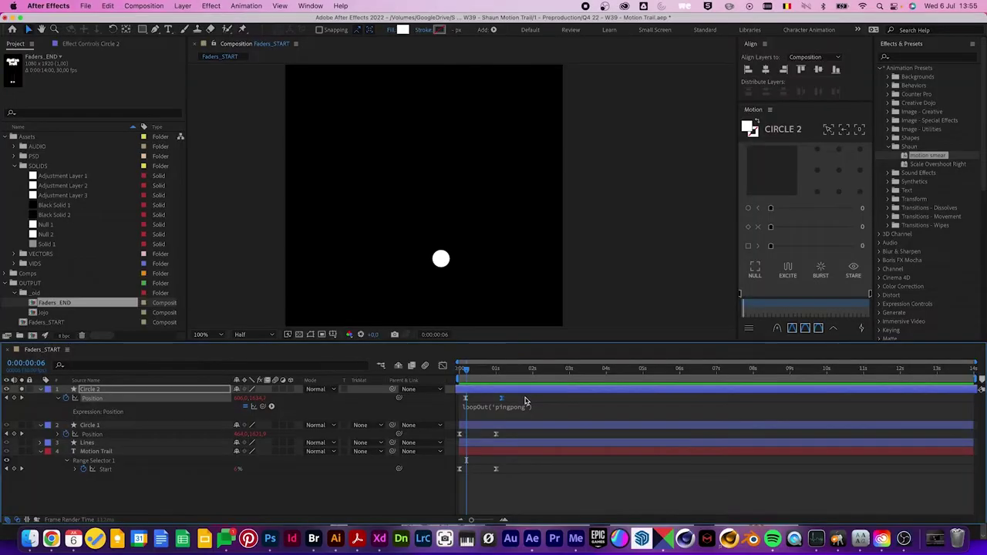
pyautogui.click(525, 401)
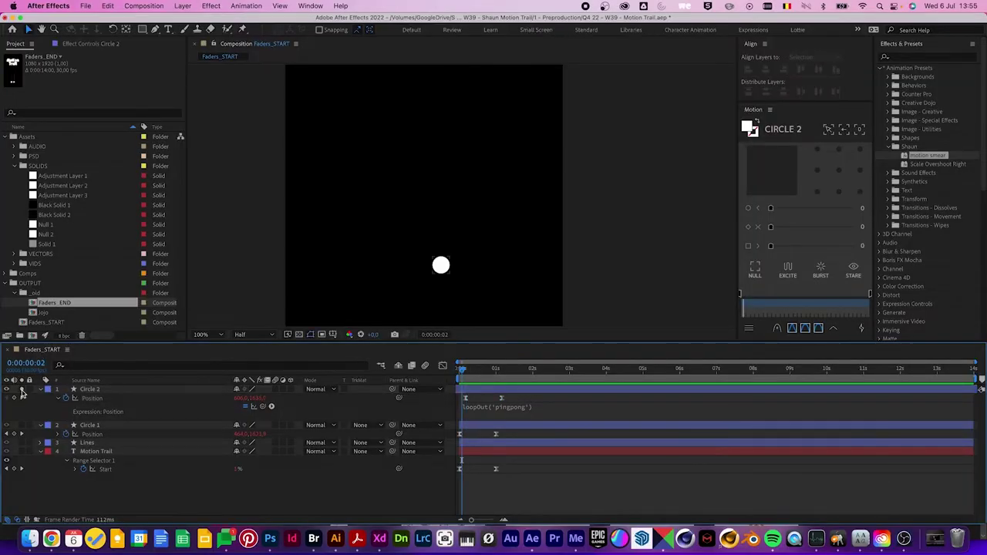
# - Solo the Circle 1 and Lines layers alongside Circle 2 and inspect how the circles sit on the lines
pyautogui.click(23, 428)
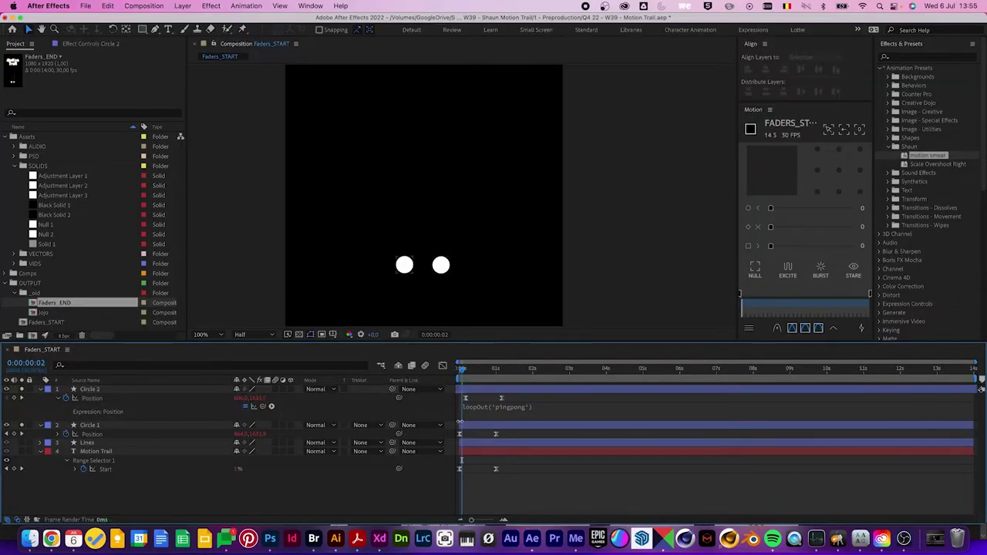
pyautogui.moveTo(460, 373); pyautogui.dragTo(464, 372)
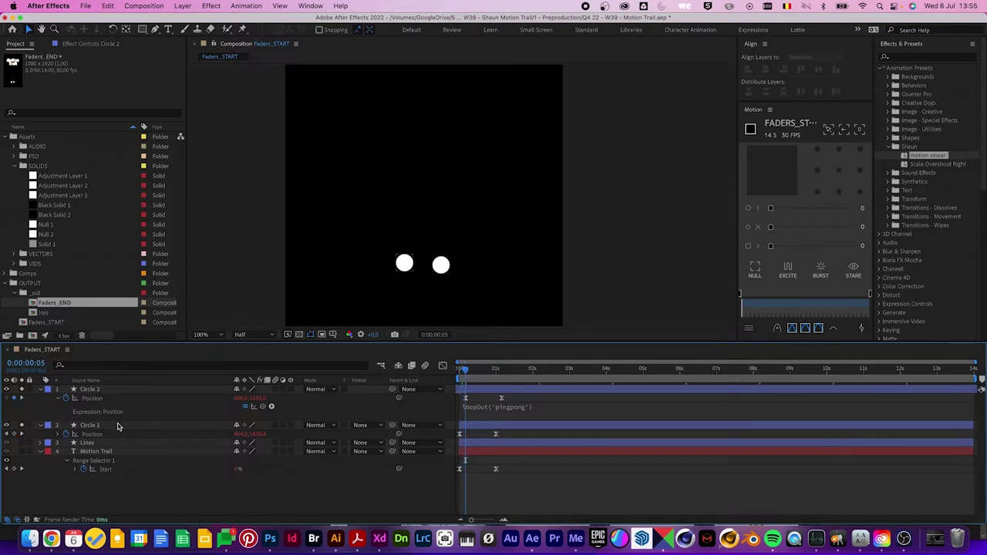
pyautogui.click(88, 444)
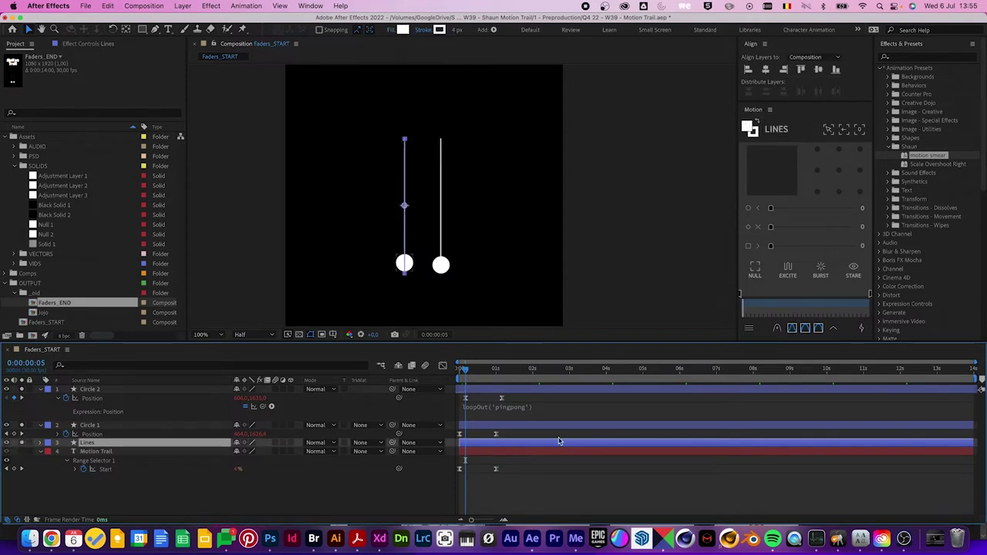
pyautogui.click(511, 489)
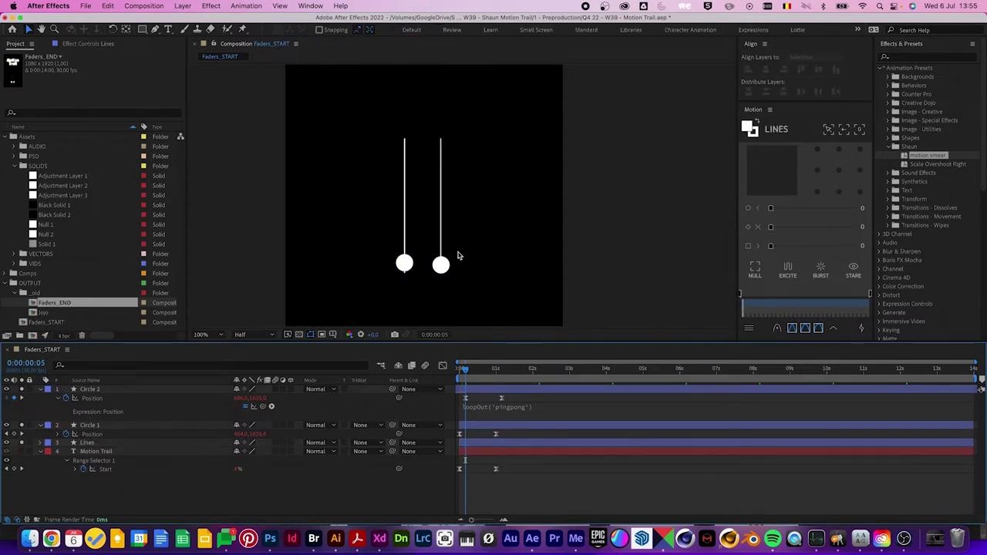
pyautogui.click(91, 445)
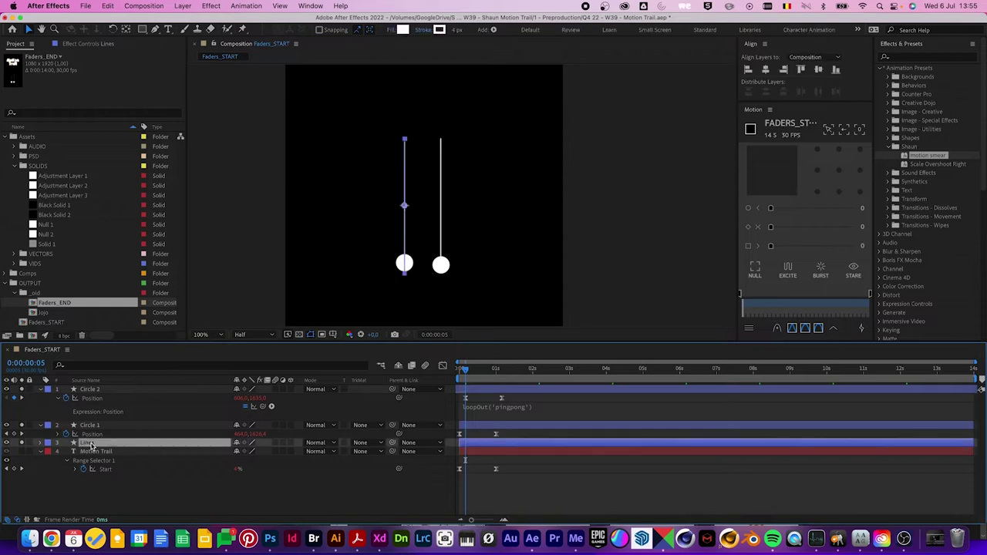
# - Show only the Motion Trail text layer by soloing it and return to the first frame
pyautogui.moveTo(575, 218); pyautogui.dragTo(562, 407)
pyautogui.moveTo(464, 371); pyautogui.dragTo(459, 373)
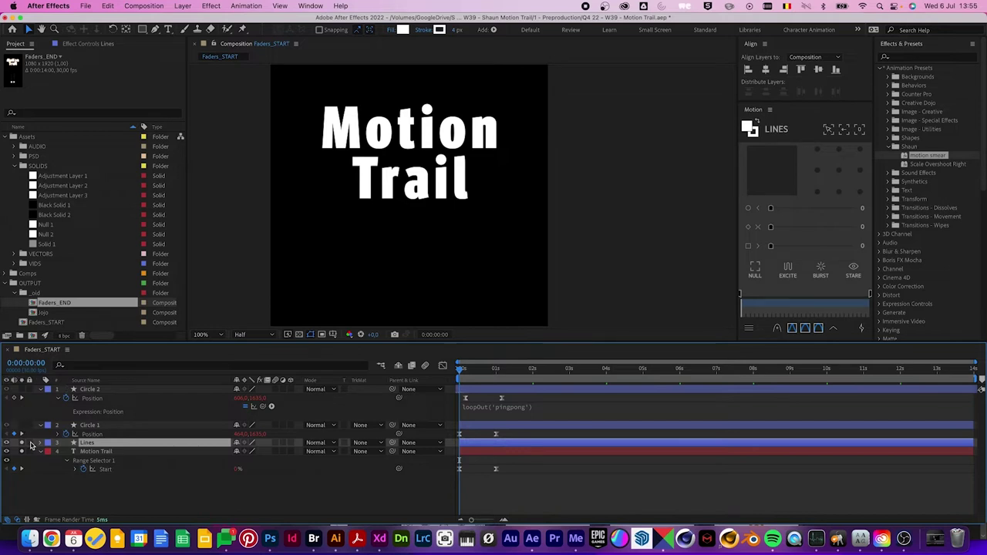
pyautogui.click(95, 451)
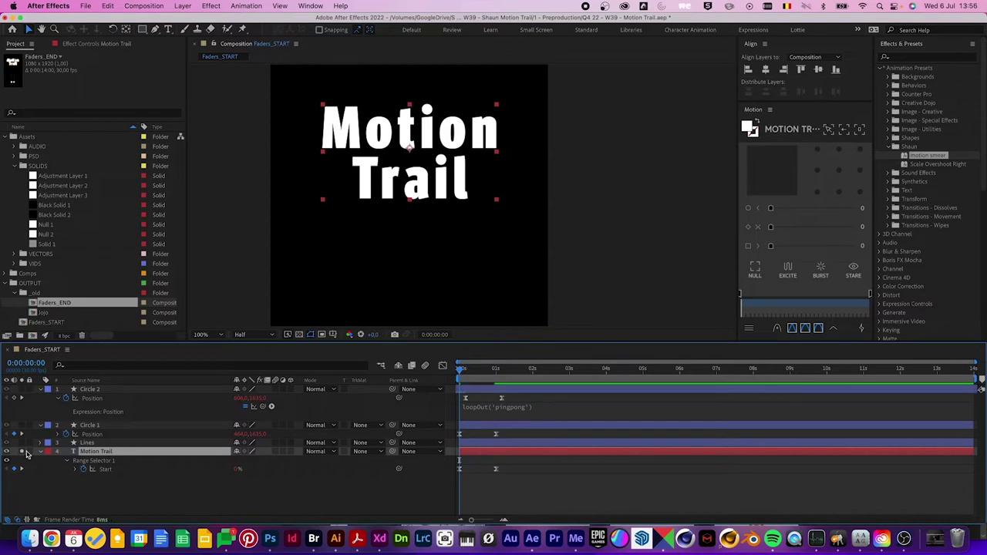
pyautogui.click(493, 476)
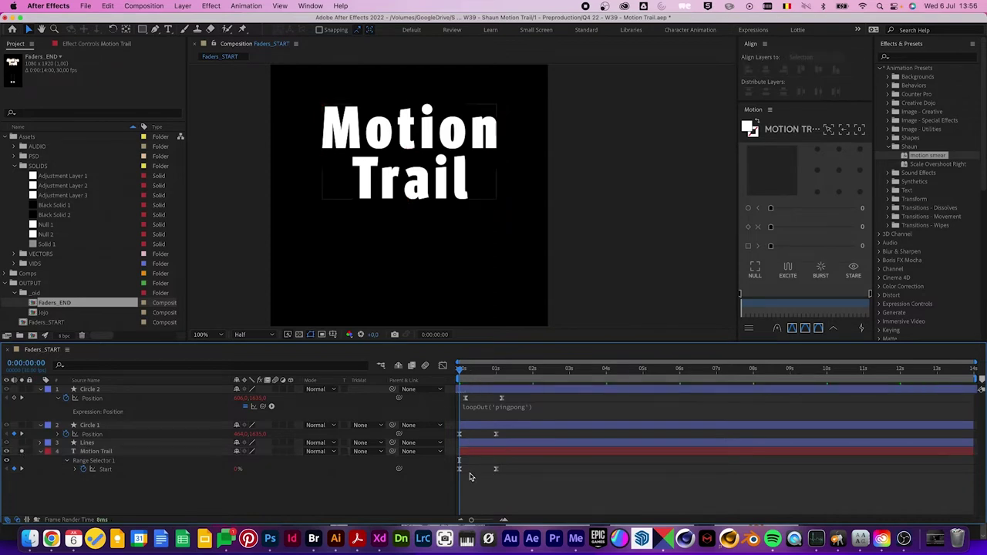
# - Examine the Motion Trail text's Animator 1, including Range Selector 1 and Tracking Amount, while scrubbing to 2:13
pyautogui.click(67, 460)
pyautogui.click(41, 451)
pyautogui.scroll(-2, 41, 453)
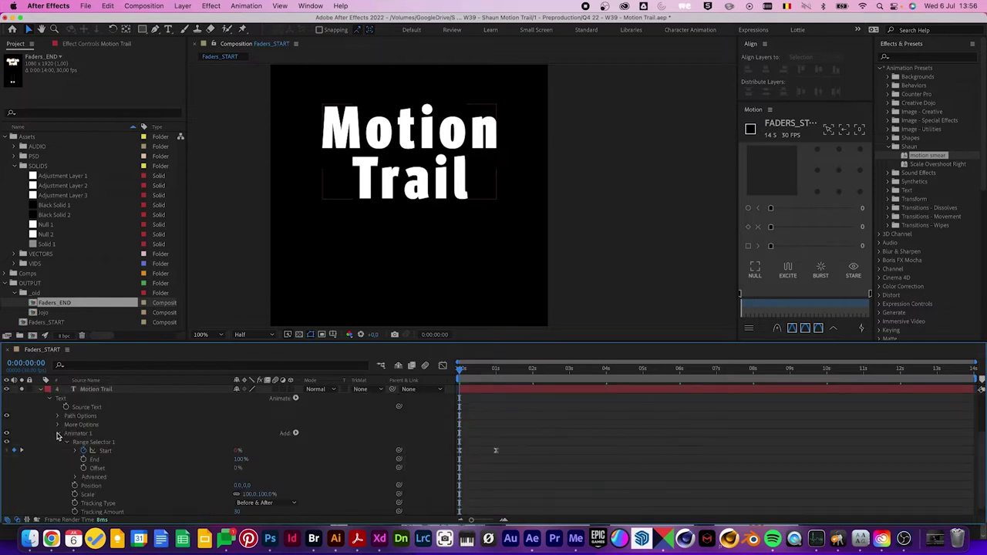
pyautogui.click(57, 436)
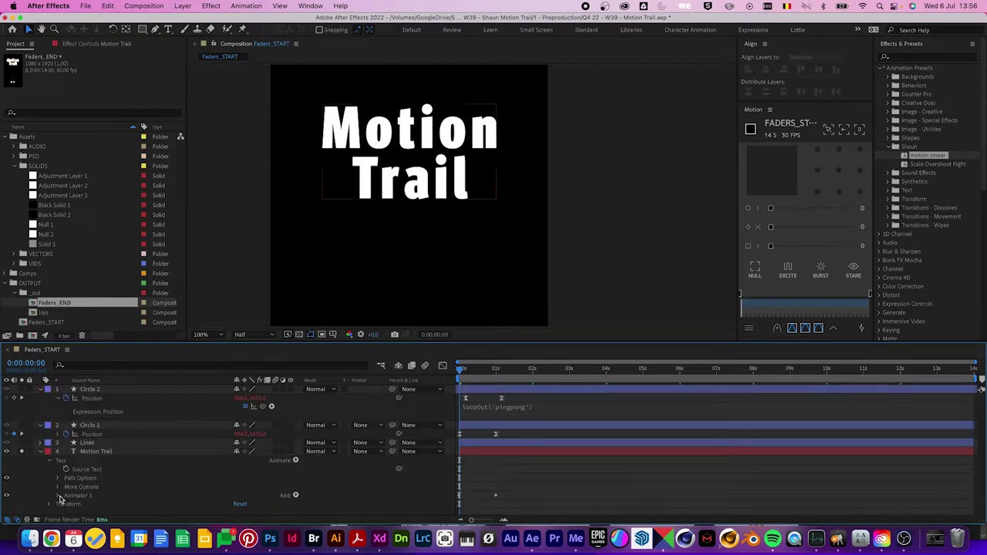
pyautogui.click(58, 496)
pyautogui.scroll(-2, 57, 499)
pyautogui.scroll(-1, 108, 480)
pyautogui.click(106, 494)
pyautogui.click(110, 503)
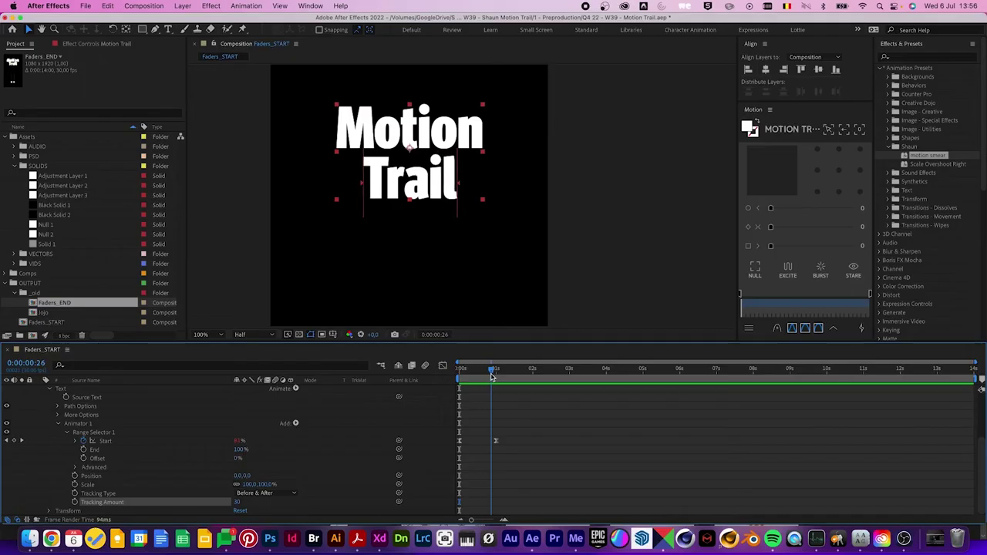
pyautogui.moveTo(493, 375); pyautogui.dragTo(549, 375)
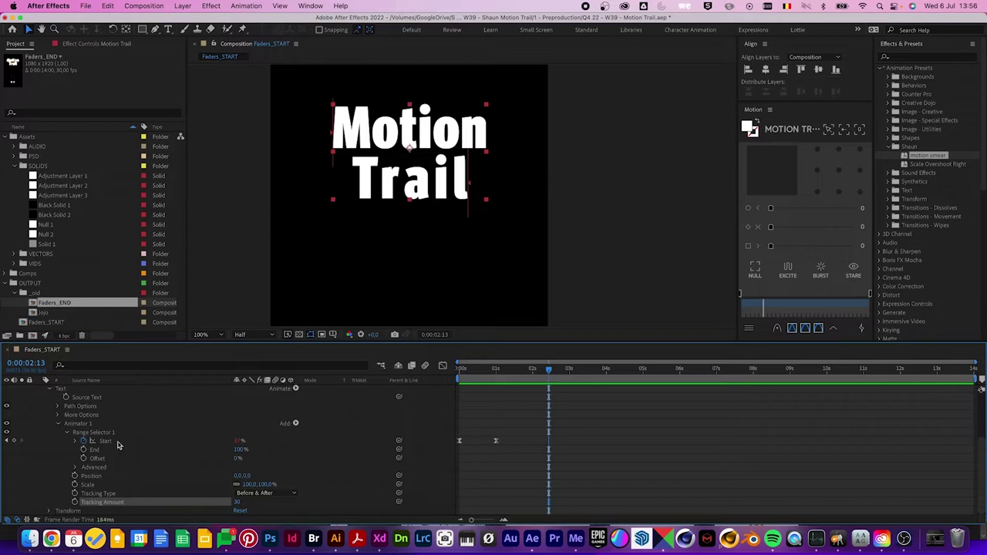
# - Show the loopOut('pingpong') expression on the Start property of the text's Range Selector 1
pyautogui.click(108, 443)
pyautogui.keyDown('alt'); pyautogui.click(82, 442); pyautogui.keyUp('alt')
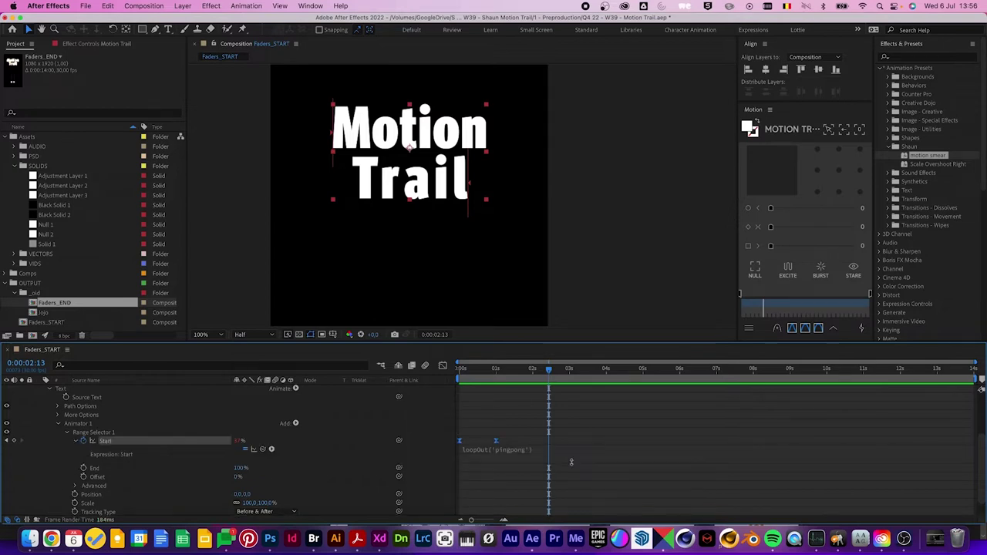
pyautogui.write("loopOut('pingpong')")
pyautogui.click(529, 441)
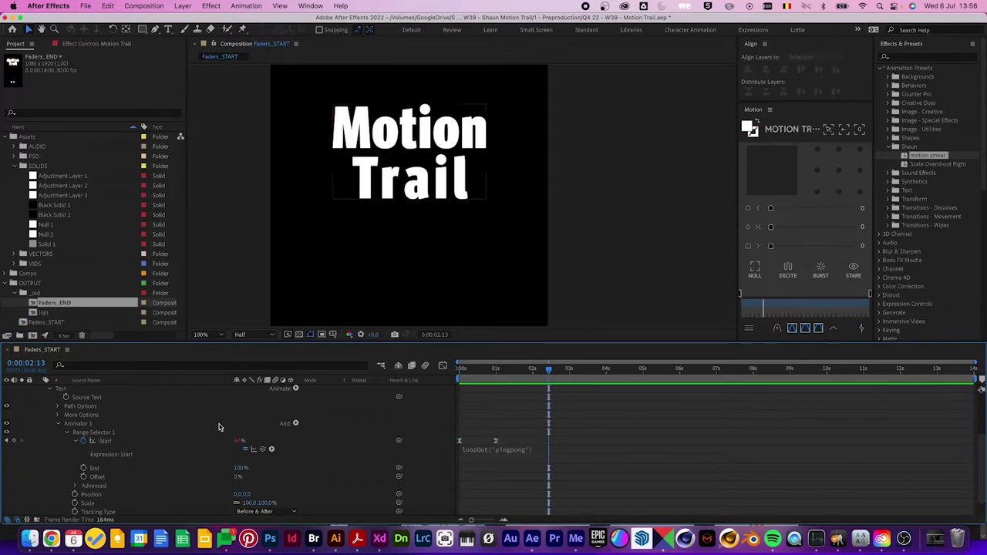
# - Collapse the properties of all four layers and turn off the Motion Trail solo to show the full composition
pyautogui.click(57, 425)
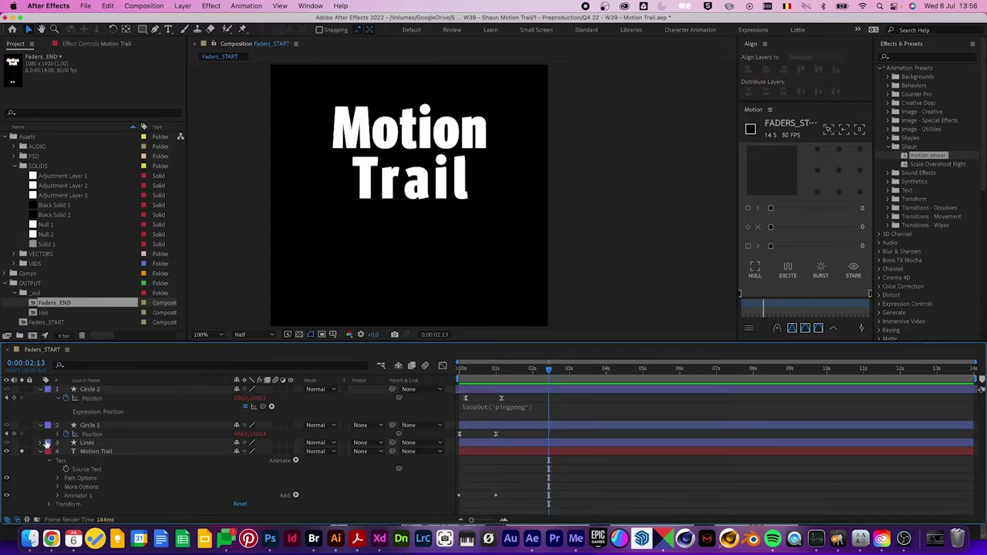
pyautogui.press('u')
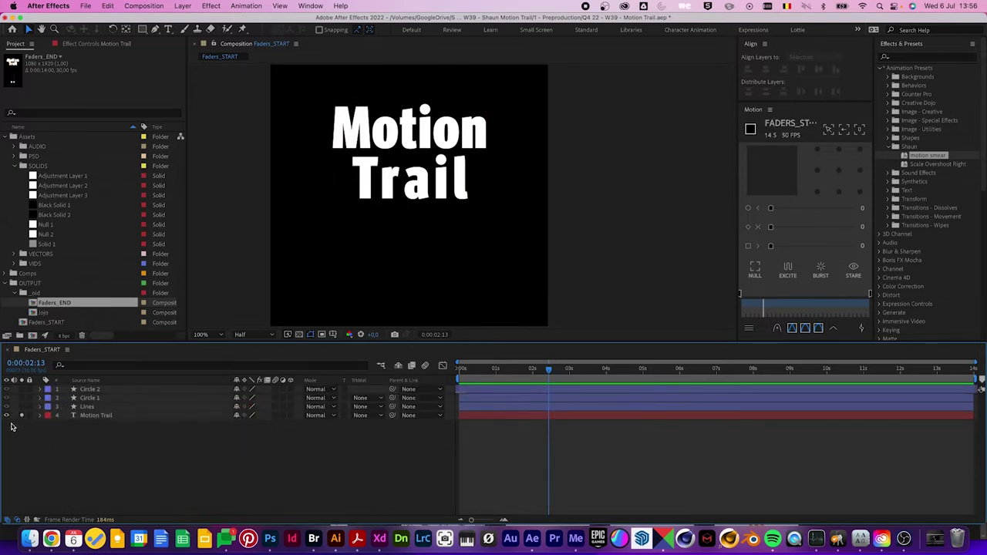
pyautogui.moveTo(585, 286); pyautogui.dragTo(626, 205)
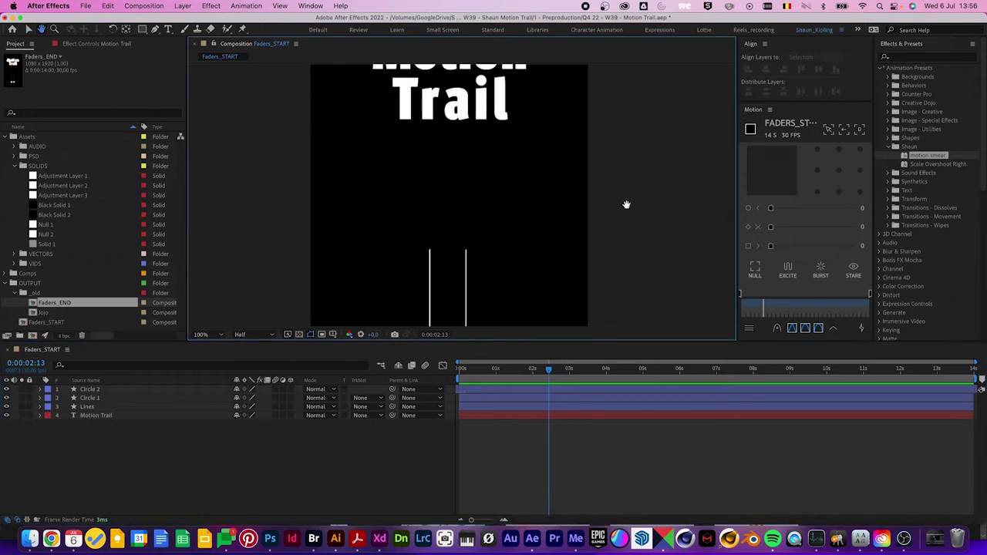
pyautogui.press(',')
pyautogui.press(',')
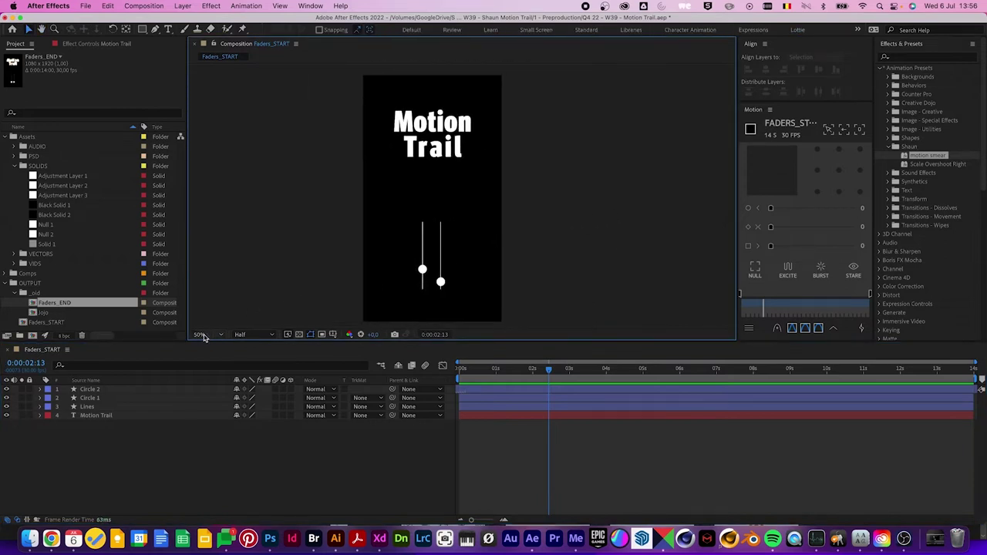
# - Fit the whole composition in the viewer and return to the first frame
pyautogui.click(204, 337)
pyautogui.click(215, 356)
pyautogui.click(326, 476)
pyautogui.moveTo(506, 373); pyautogui.dragTo(447, 377)
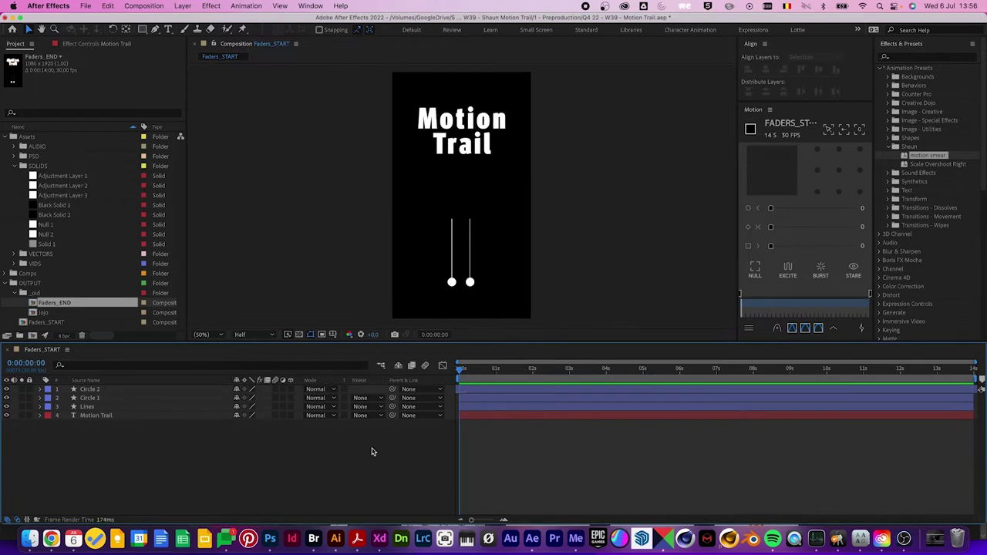
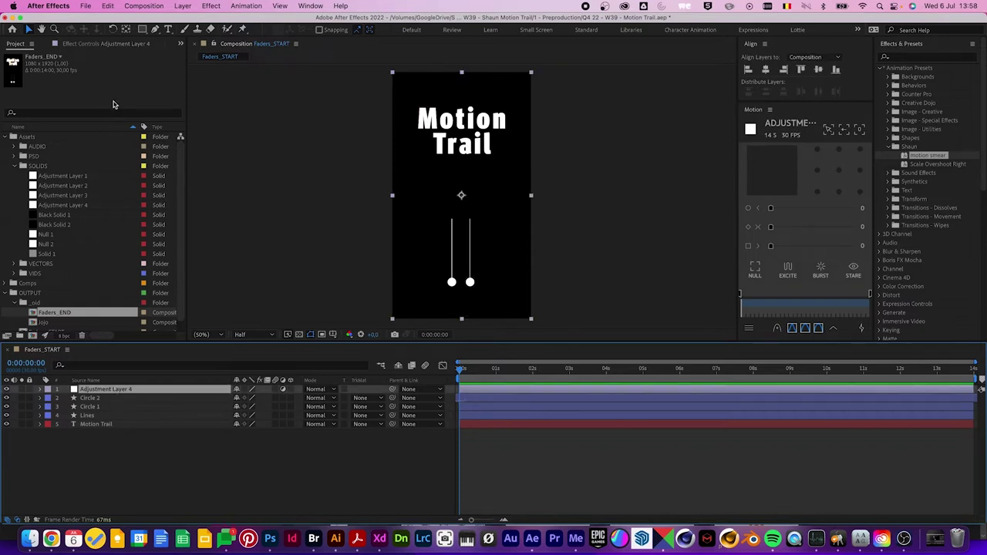
# - Find the Echo effect and apply it to Adjustment Layer 4
pyautogui.click(122, 43)
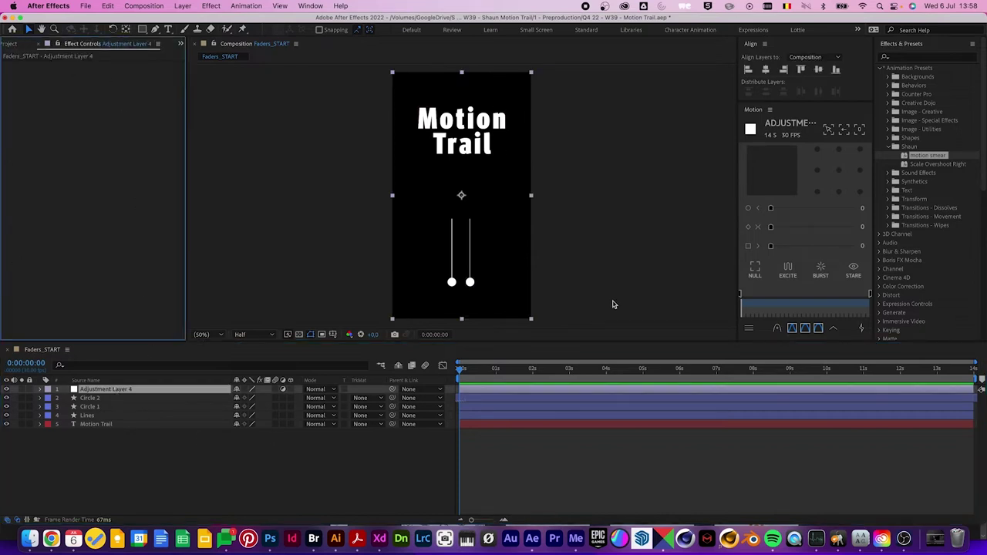
pyautogui.click(888, 146)
pyautogui.click(906, 58)
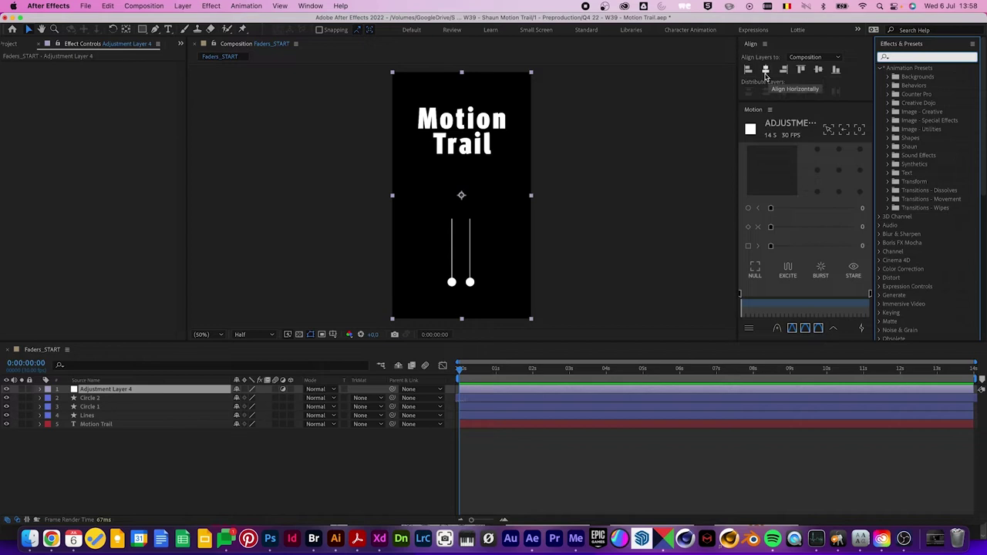
pyautogui.click(152, 473)
pyautogui.click(122, 393)
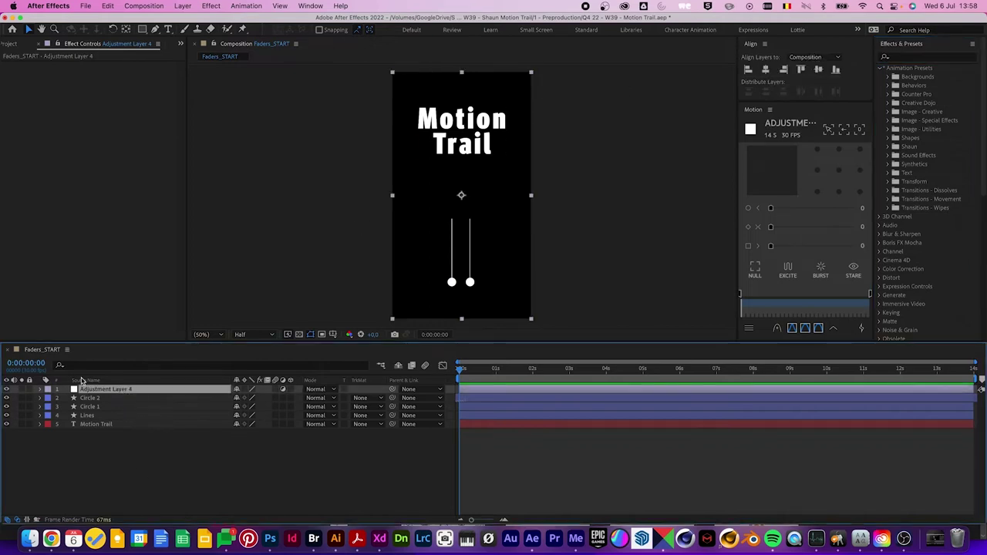
pyautogui.click(904, 57)
pyautogui.write('echo')
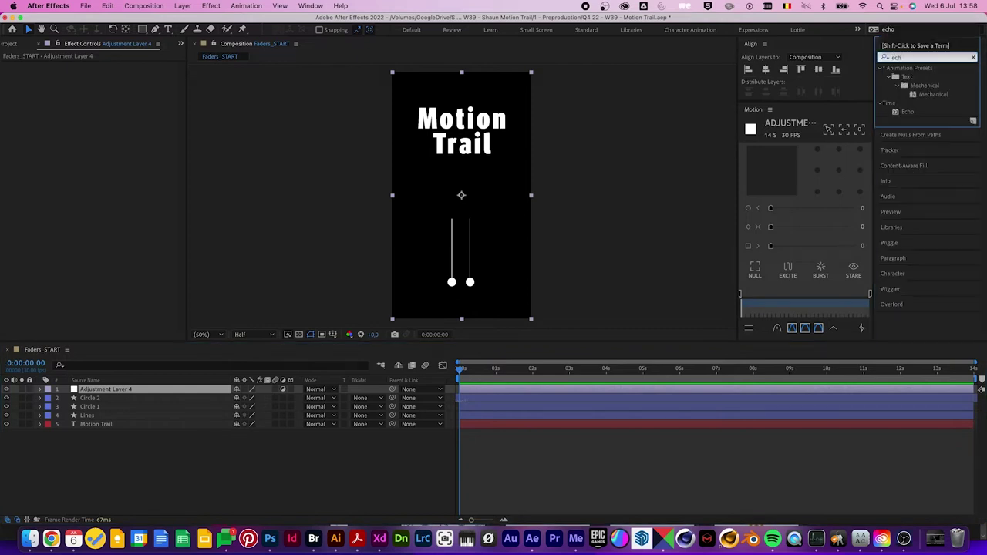
pyautogui.click(916, 77)
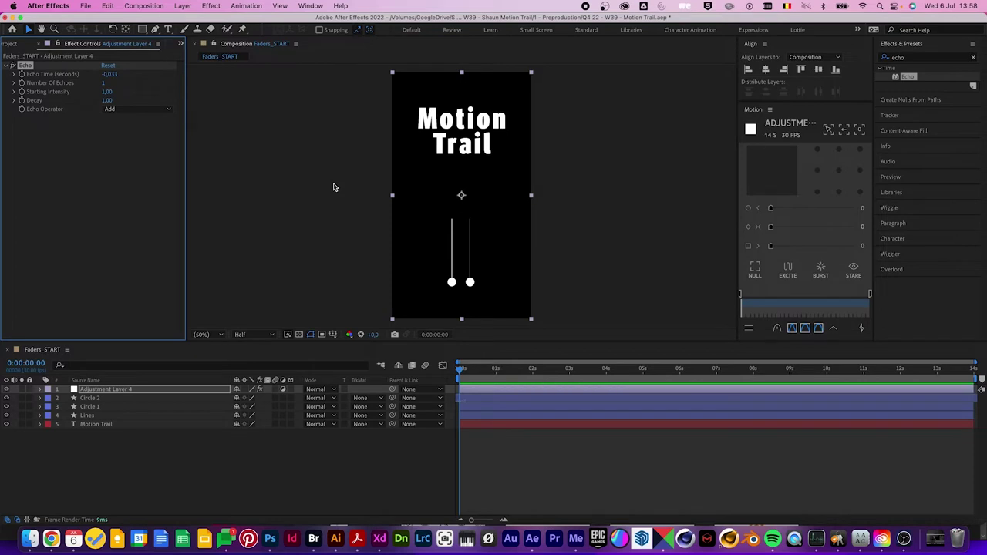
# - Set the Echo effect's Number of Echoes to 50 and inspect the fader trails at 0:00:00:21
pyautogui.click(126, 152)
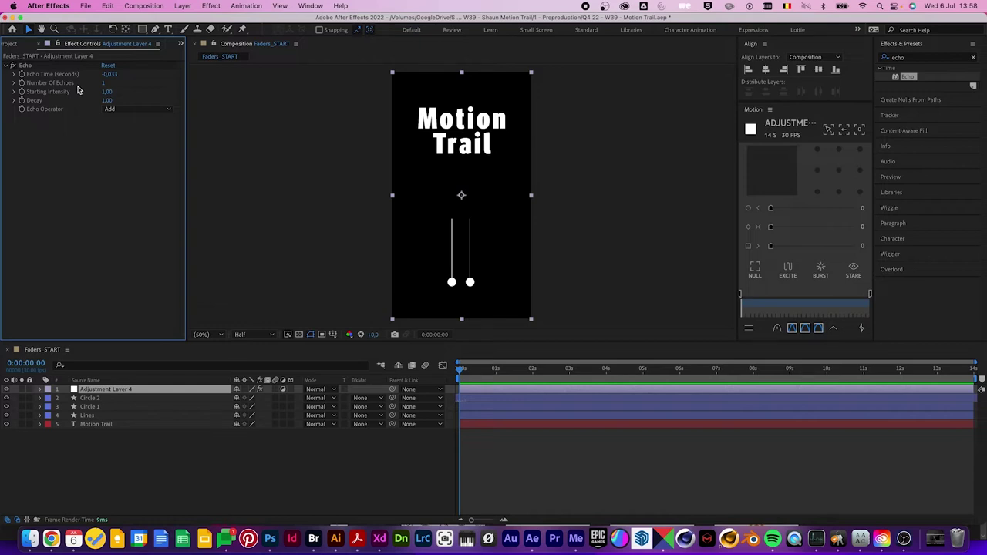
pyautogui.click(103, 82)
pyautogui.write('50')
pyautogui.press('Return')
pyautogui.click(469, 373)
pyautogui.moveTo(469, 373); pyautogui.dragTo(481, 370)
pyautogui.click(393, 456)
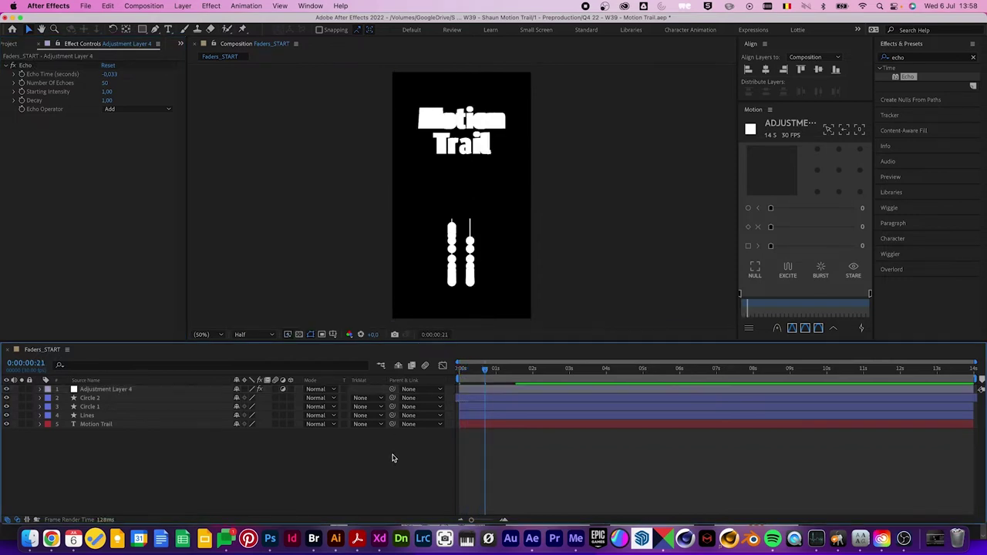
pyautogui.press('/')
pyautogui.scroll(-3, 507, 187)
pyautogui.moveTo(507, 188); pyautogui.dragTo(496, 196)
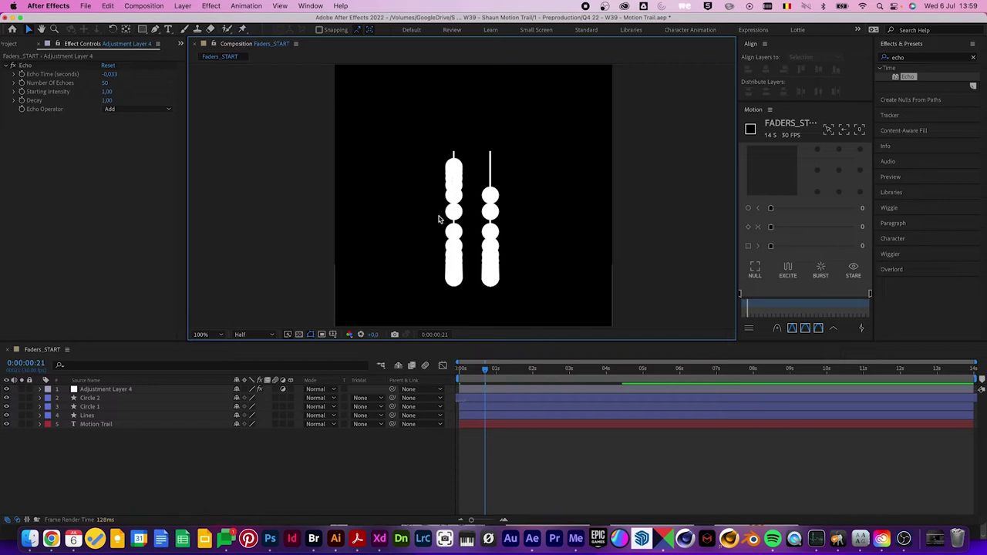
# - Set the Echo effect's Echo Time to -0,005 seconds
pyautogui.click(56, 78)
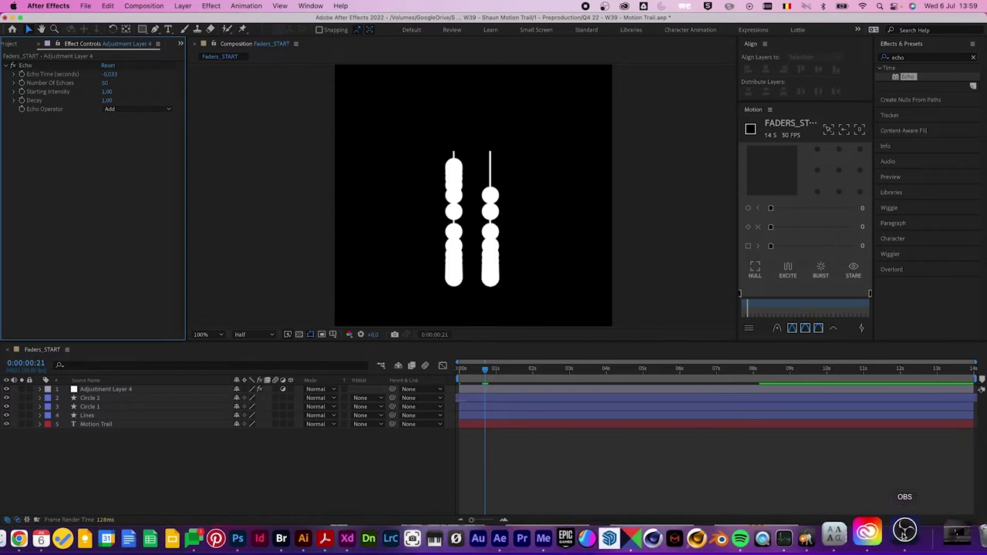
pyautogui.click(904, 538)
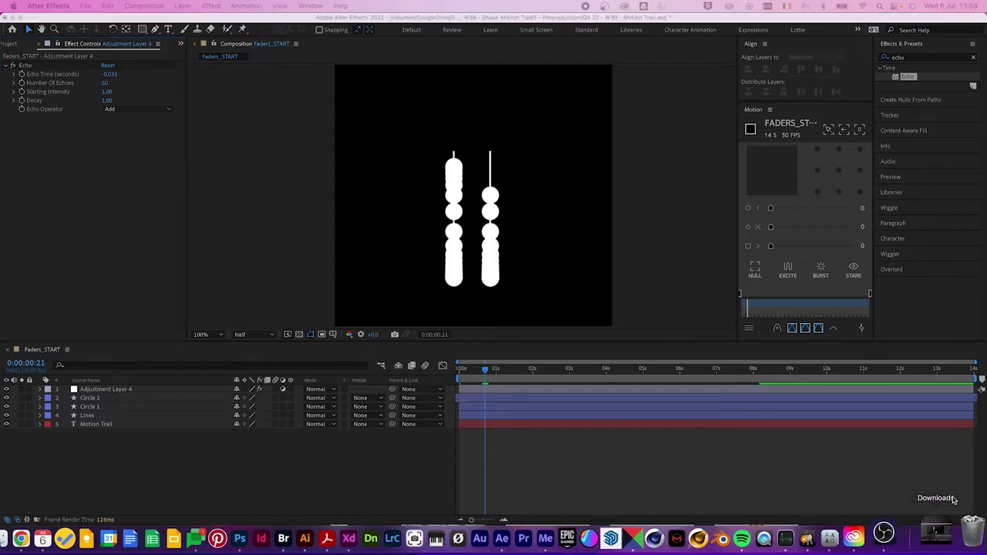
pyautogui.click(57, 154)
pyautogui.click(113, 74)
pyautogui.press('BackSpace')
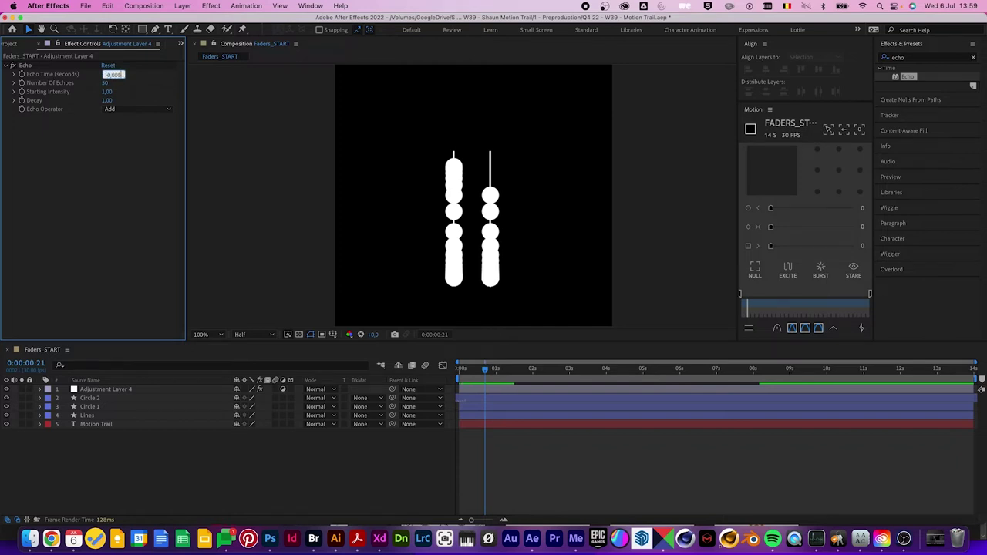
pyautogui.write('-0,005')
pyautogui.press('Tab')
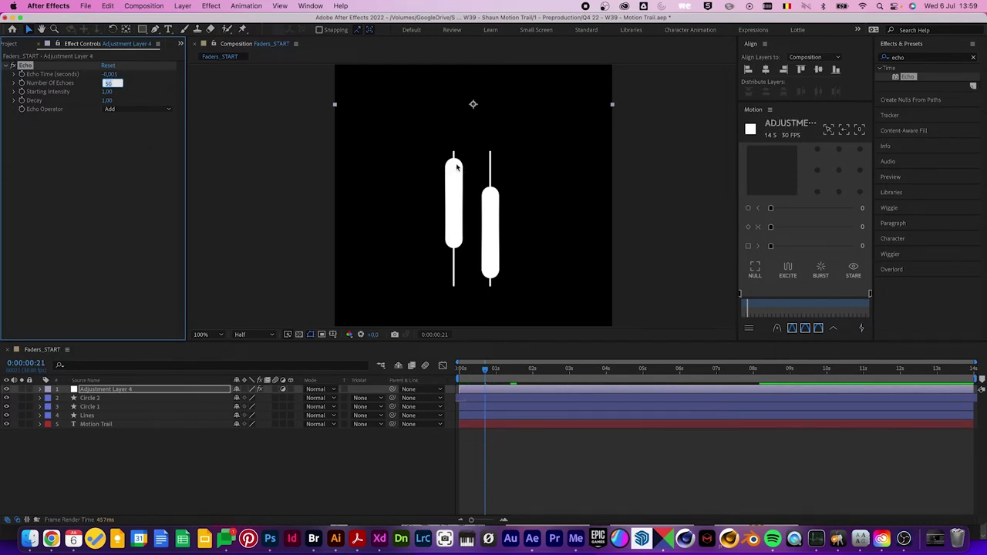
pyautogui.click(45, 195)
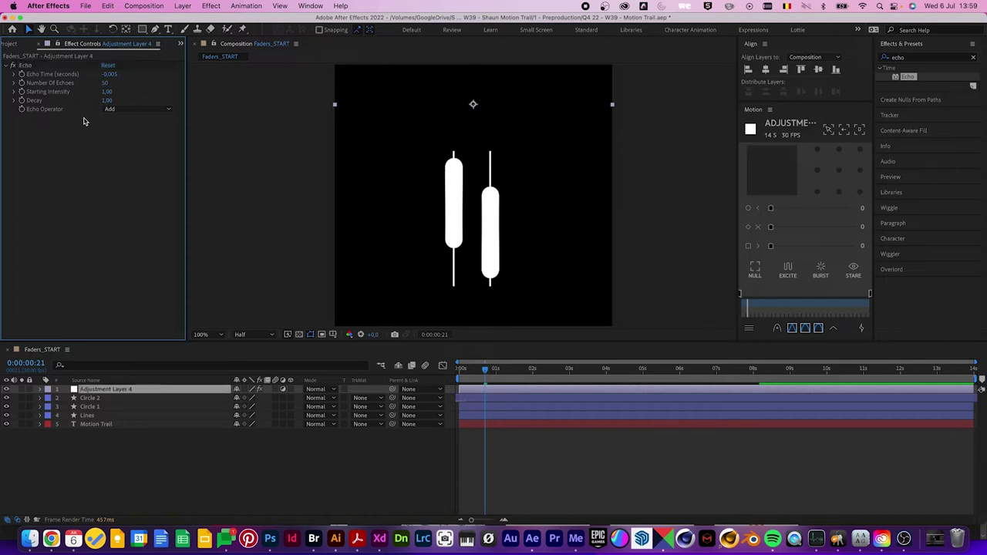
# - Preview the echo trails from the first frame, then go to 0:00:00:16
pyautogui.moveTo(486, 373); pyautogui.dragTo(459, 374)
pyautogui.press('space')
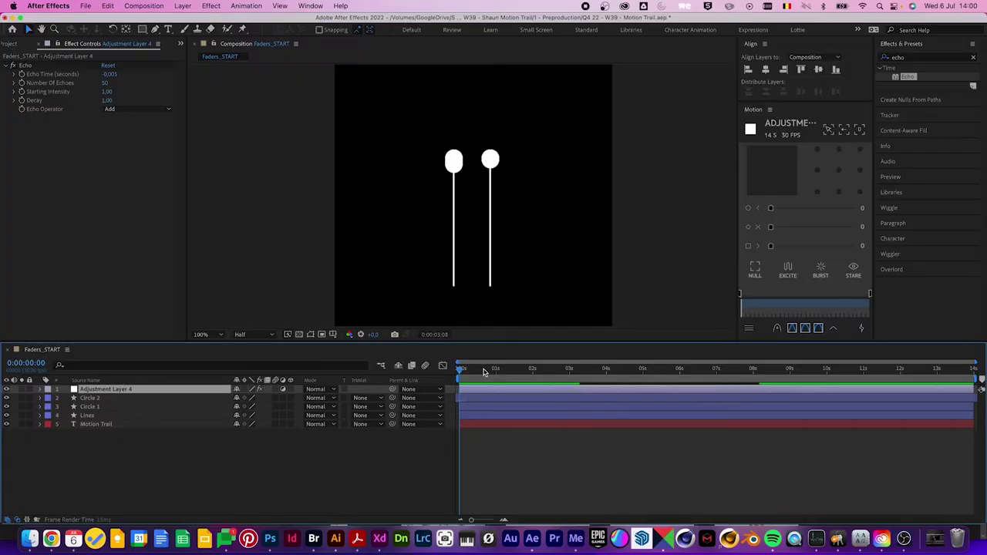
pyautogui.moveTo(460, 368); pyautogui.dragTo(479, 371)
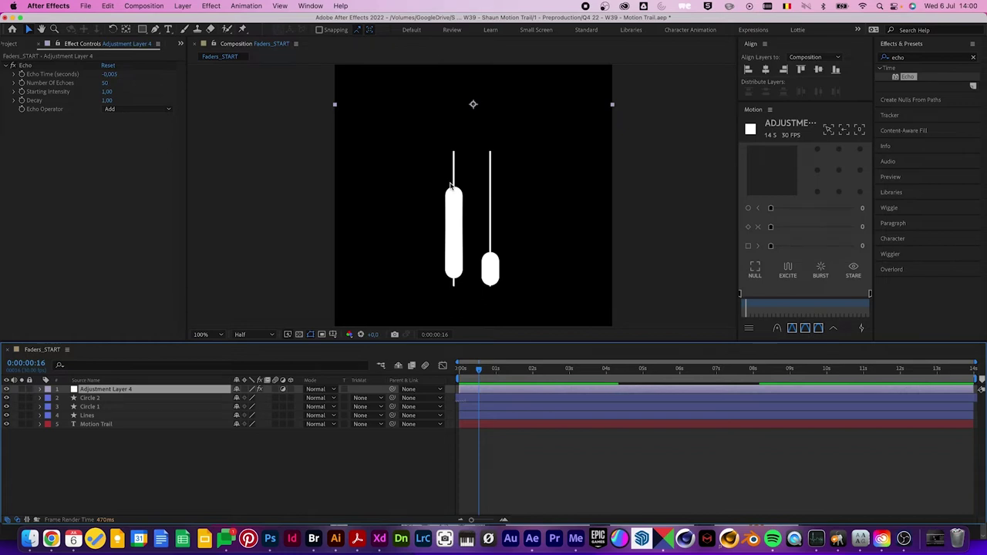
# - Set the Echo effect's Decay to 0,90 and inspect the fading fader trail up close
pyautogui.click(81, 143)
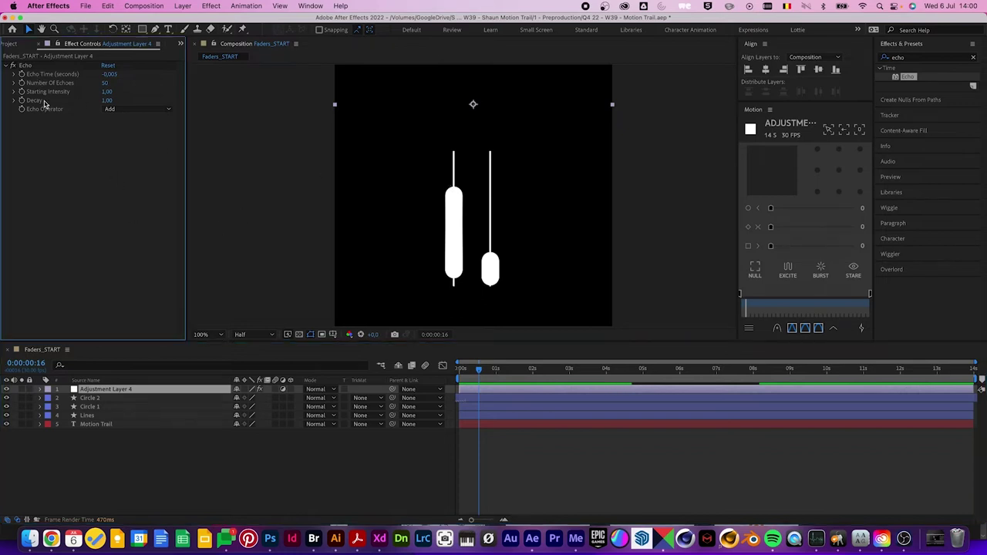
pyautogui.click(110, 101)
pyautogui.press('Return')
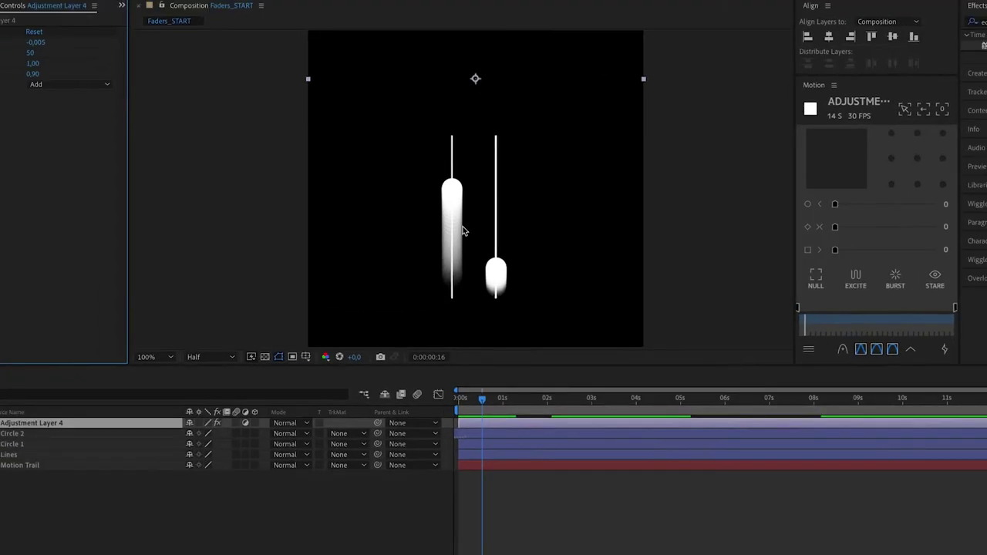
pyautogui.scroll(-2, 462, 229)
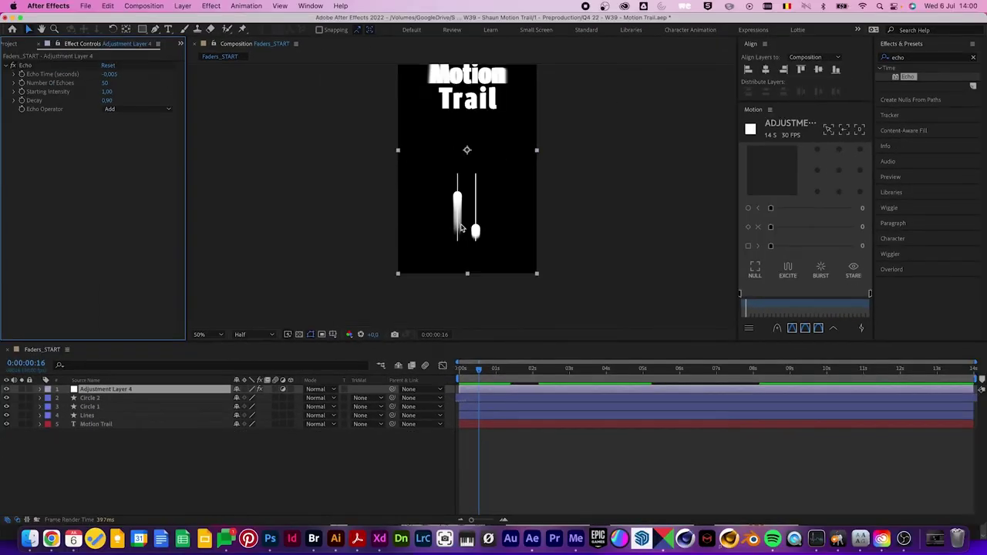
pyautogui.scroll(1, 461, 228)
pyautogui.scroll(1, 458, 227)
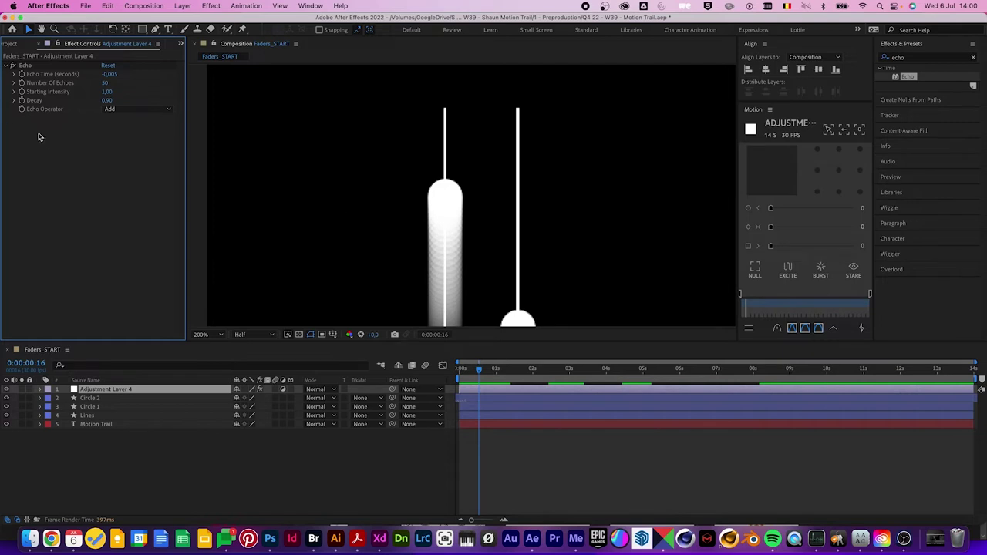
# - Add a Fast Box Blur below Echo on Adjustment Layer 4 with a Blur Radius of 5
pyautogui.click(973, 58)
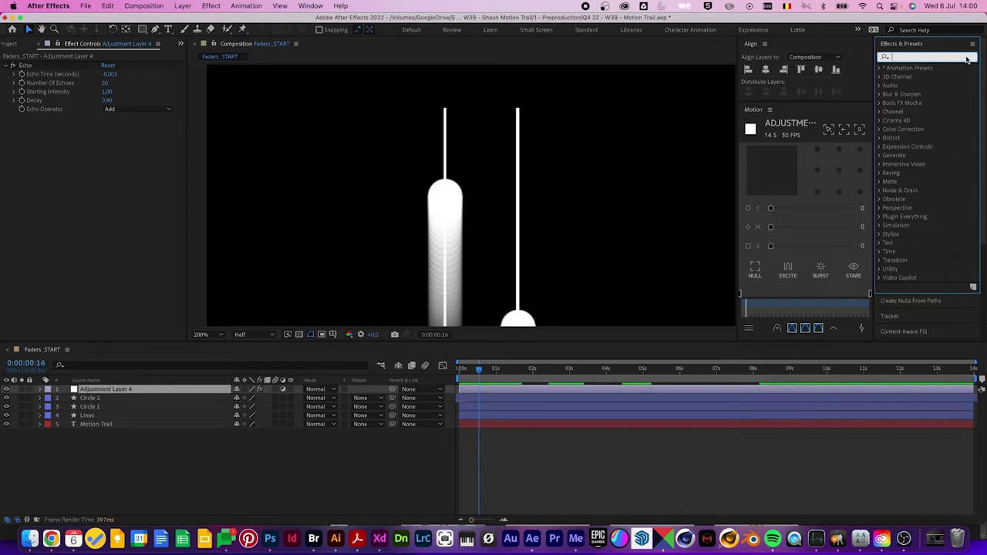
pyautogui.write('fast')
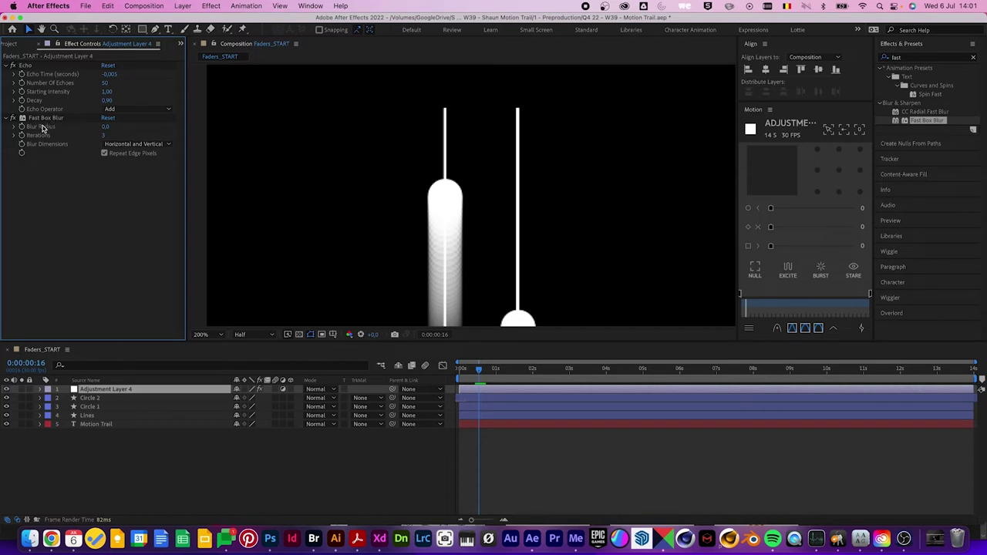
pyautogui.click(106, 128)
pyautogui.write('5')
pyautogui.press('Return')
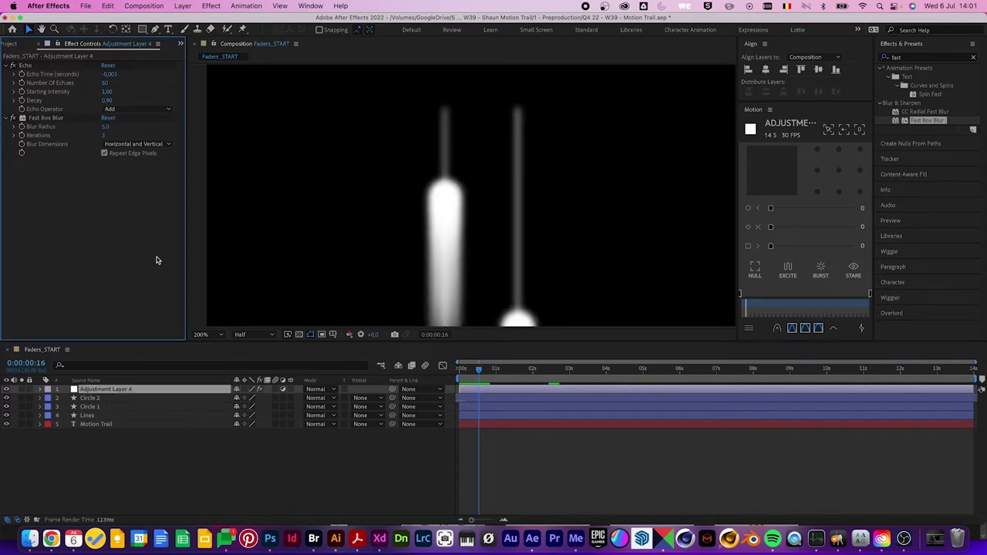
pyautogui.moveTo(495, 286); pyautogui.dragTo(497, 208)
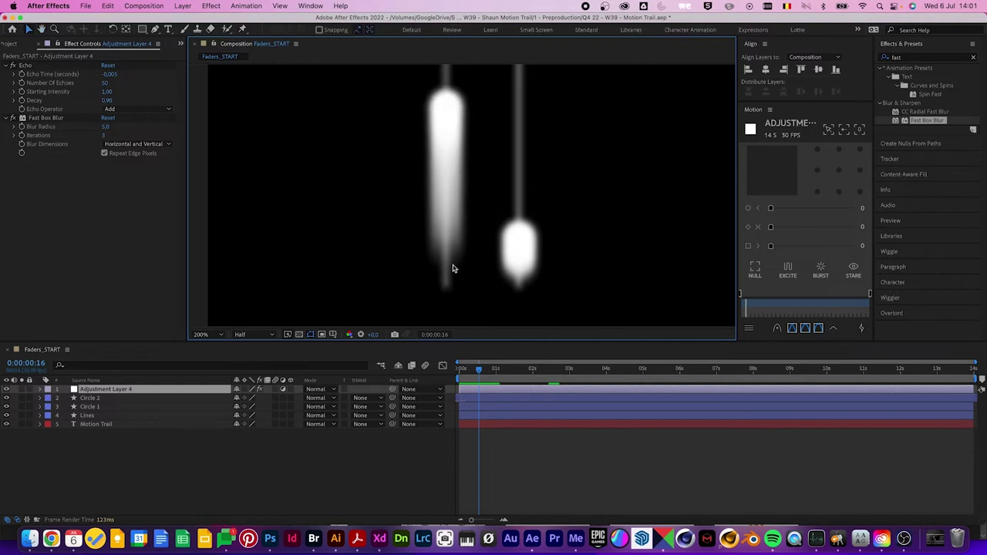
pyautogui.click(59, 190)
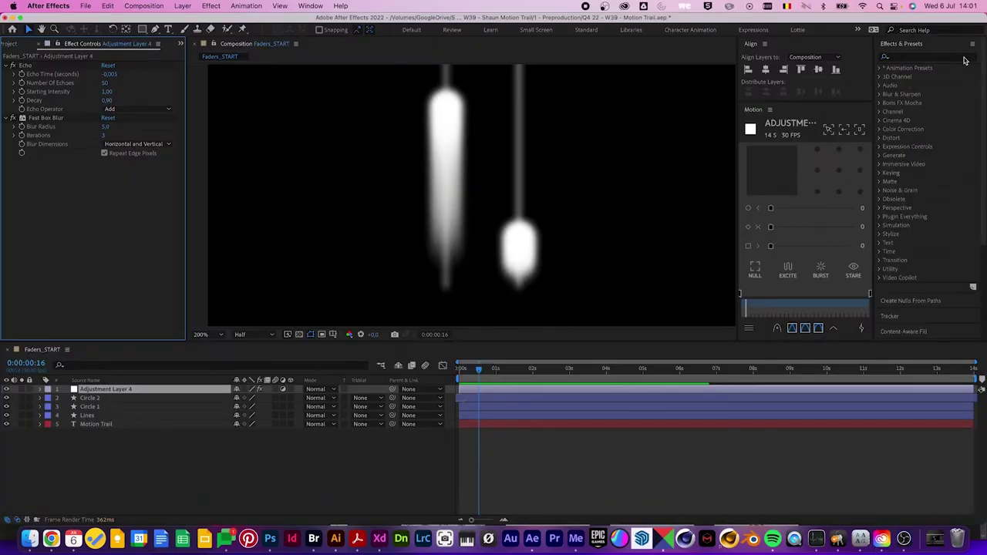
# - Find the Colorama effect and add it below Fast Box Blur on Adjustment Layer 4
pyautogui.click(946, 56)
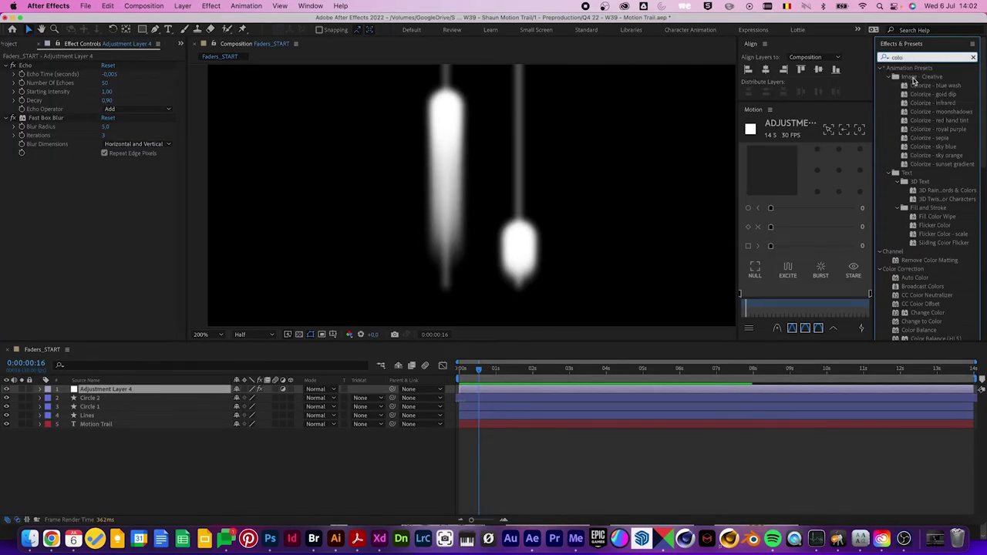
pyautogui.write('ram')
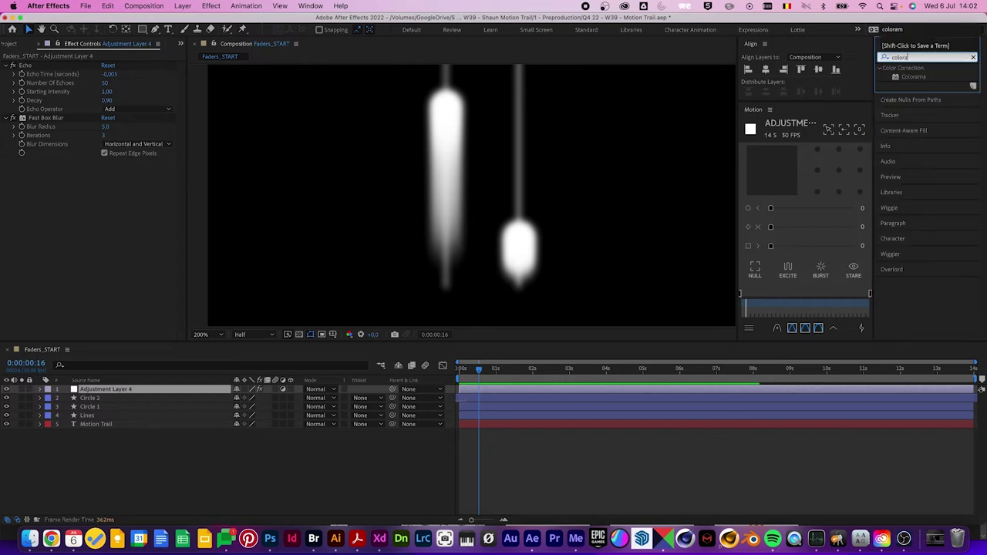
pyautogui.moveTo(919, 77); pyautogui.dragTo(100, 177)
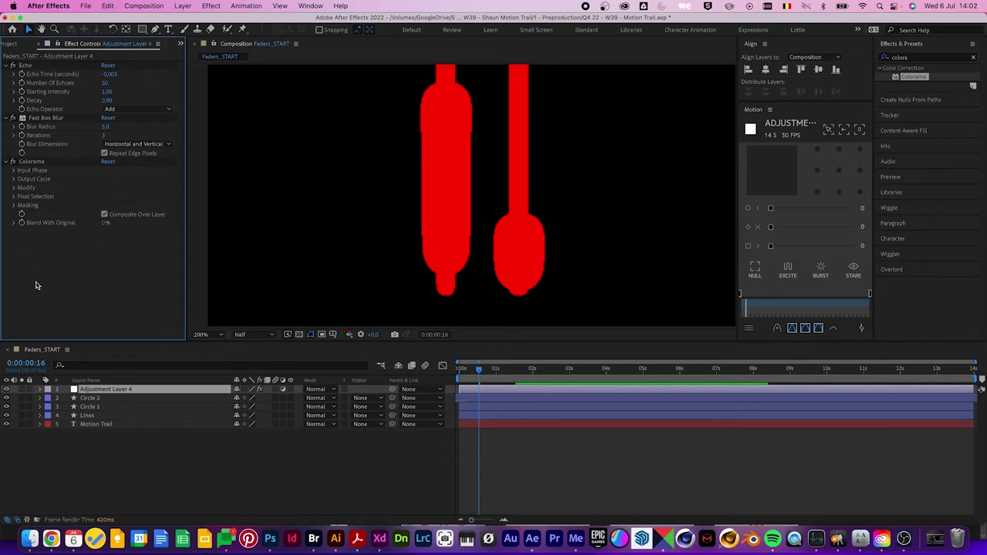
# - Set Get Phase From to Alpha in Colorama's Input Phase settings
pyautogui.click(14, 170)
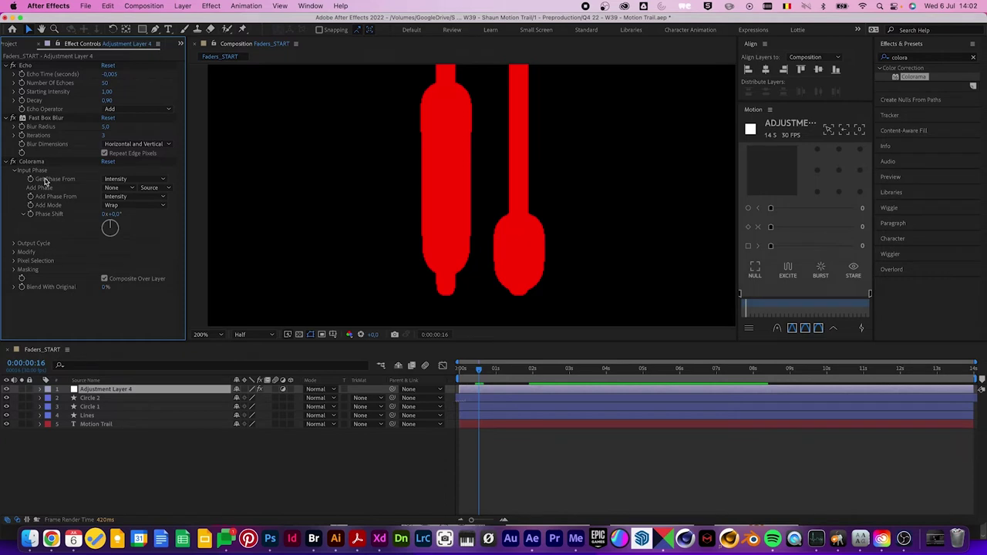
pyautogui.click(134, 179)
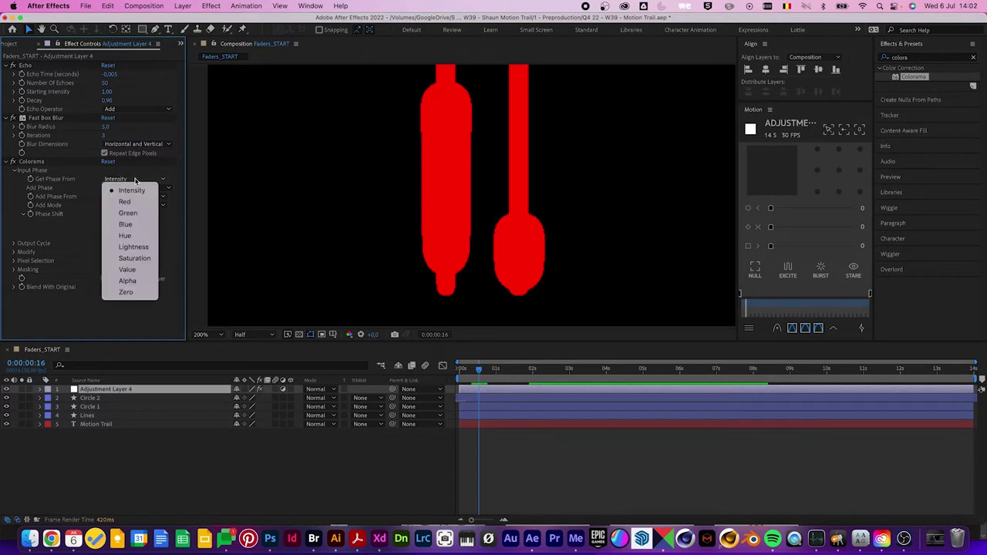
pyautogui.click(127, 280)
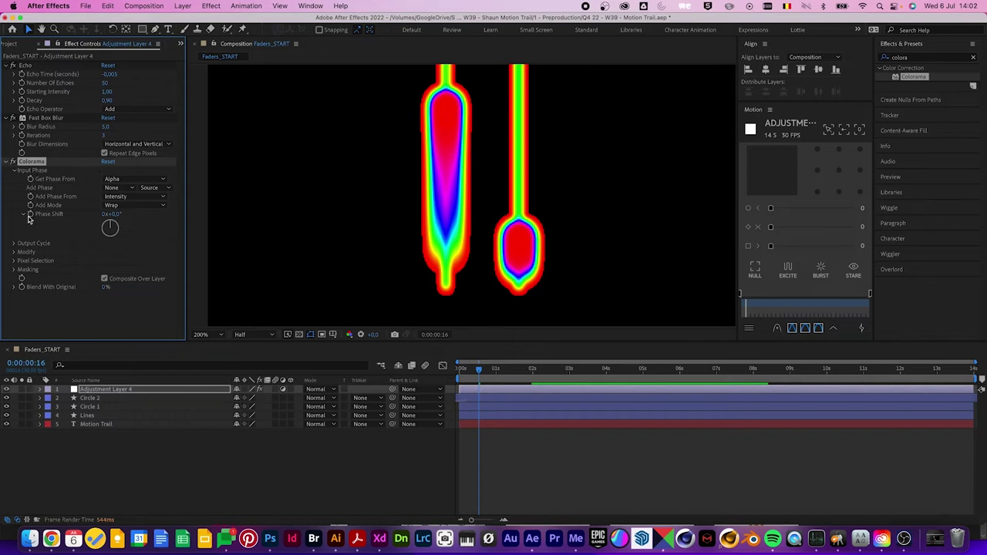
# - Apply the Ramp Red preset palette to Colorama's Output Cycle
pyautogui.click(14, 244)
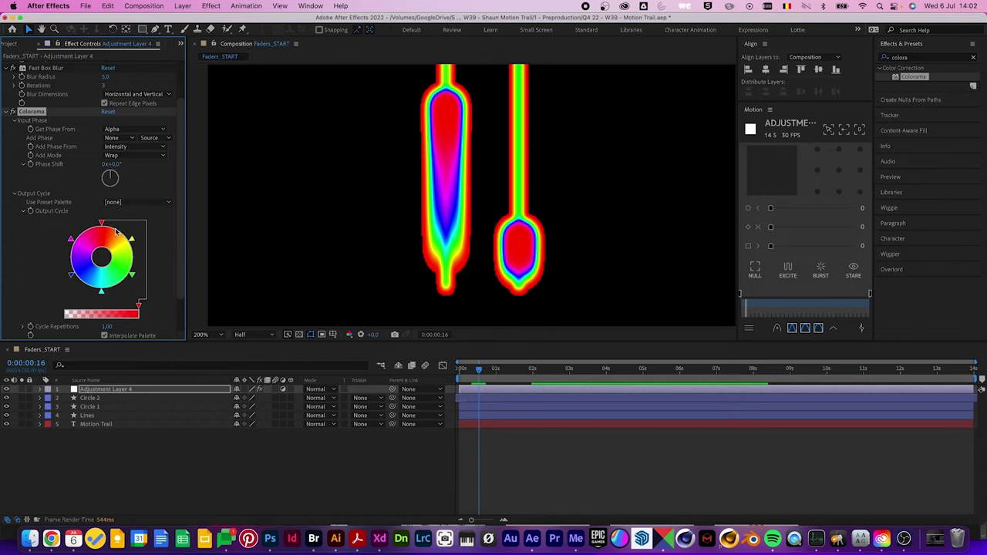
pyautogui.click(126, 202)
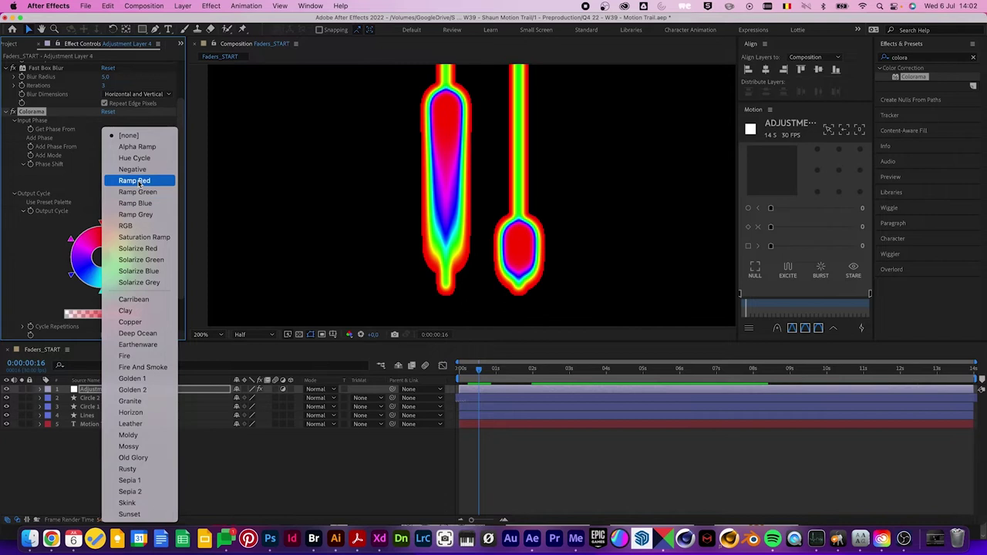
pyautogui.click(136, 181)
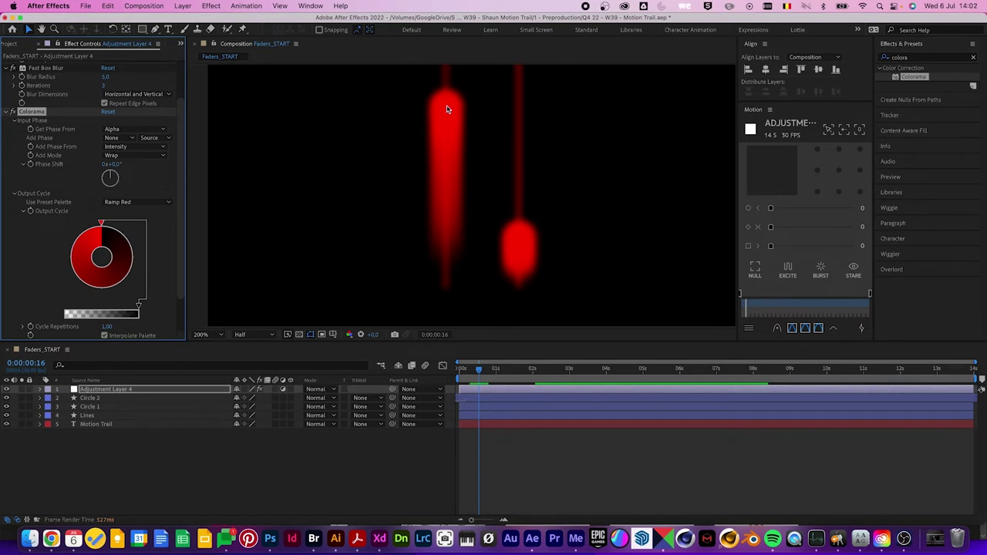
# - Collapse Colorama's settings and inspect the red trail around both circles at 0:00:00:22
pyautogui.click(5, 112)
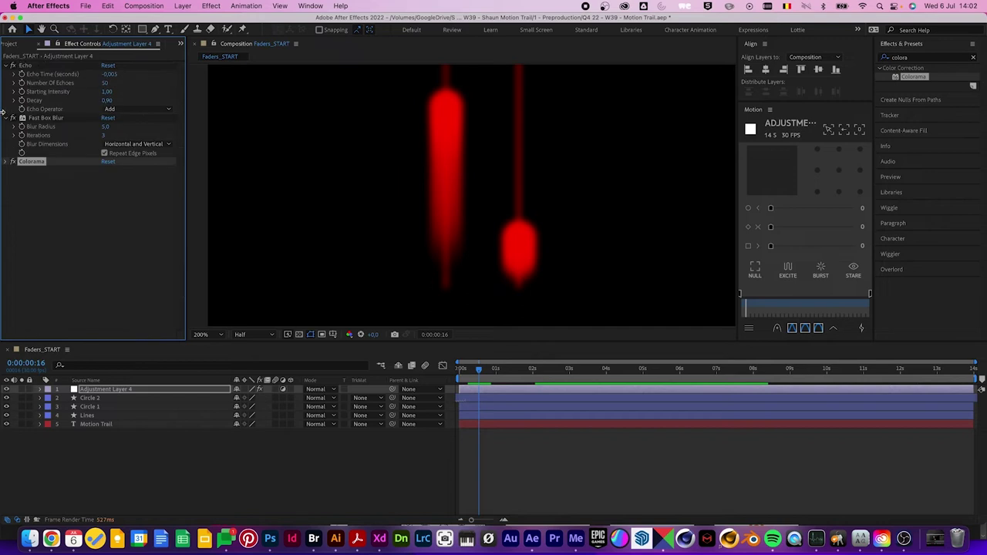
pyautogui.click(304, 249)
pyautogui.press(',')
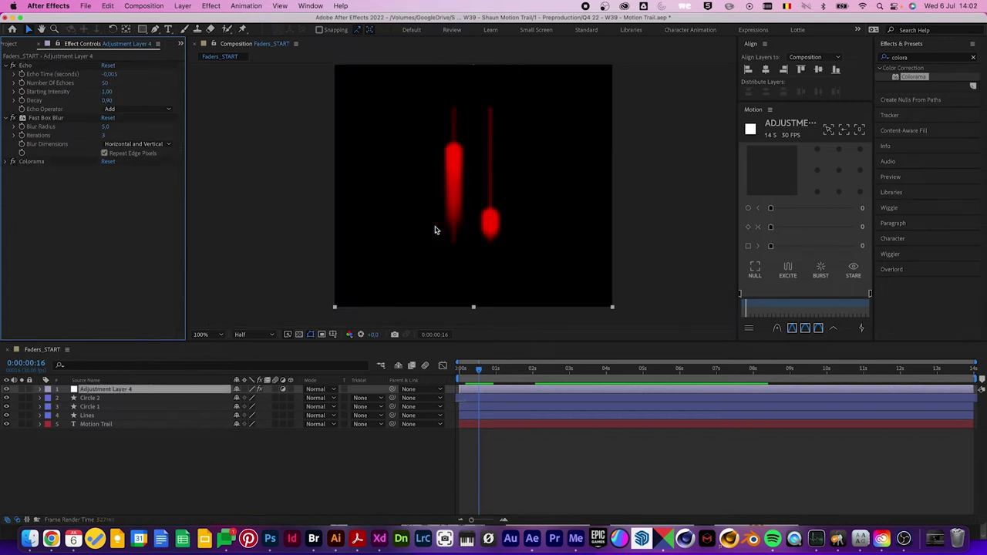
pyautogui.moveTo(434, 227); pyautogui.dragTo(402, 243)
pyautogui.moveTo(478, 372)
pyautogui.mouseDown()
pyautogui.moveTo(460, 373)
pyautogui.moveTo(485, 372)
pyautogui.mouseUp()
pyautogui.click(83, 244)
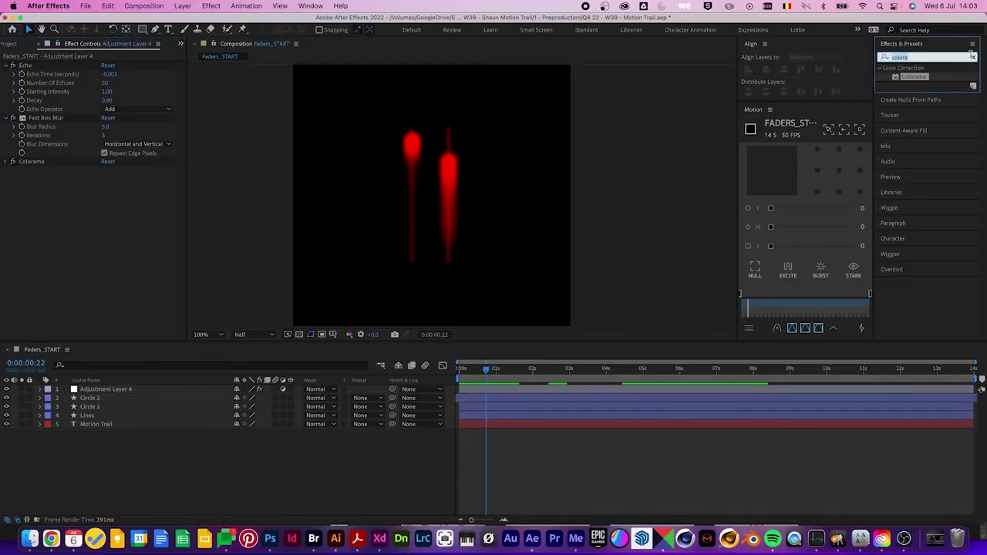
# - Find CC Composite and add it below Colorama on Adjustment Layer 4, with Composite Original set to In front
pyautogui.click(973, 57)
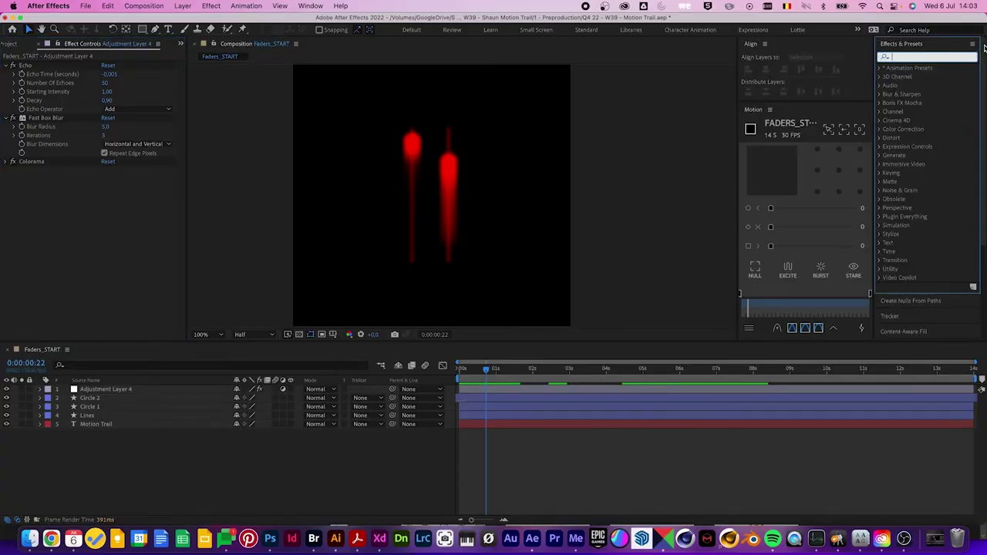
pyautogui.click(96, 398)
pyautogui.click(100, 389)
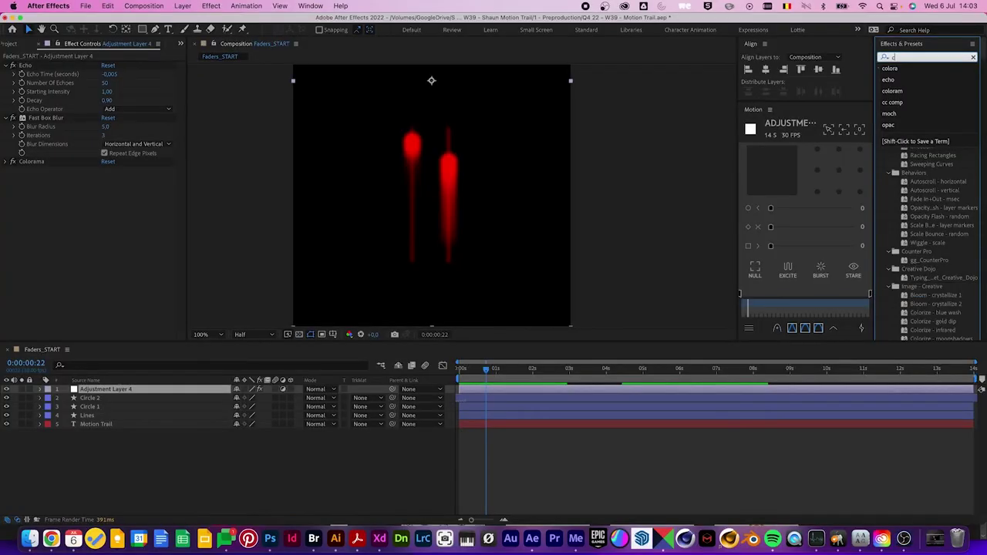
pyautogui.write('cc comp')
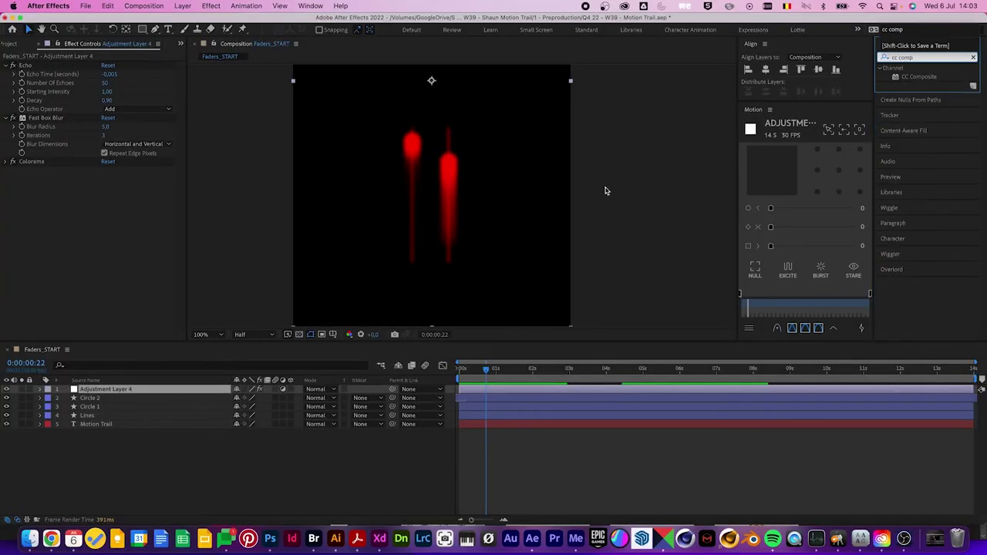
pyautogui.click(80, 209)
pyautogui.moveTo(921, 77); pyautogui.dragTo(95, 189)
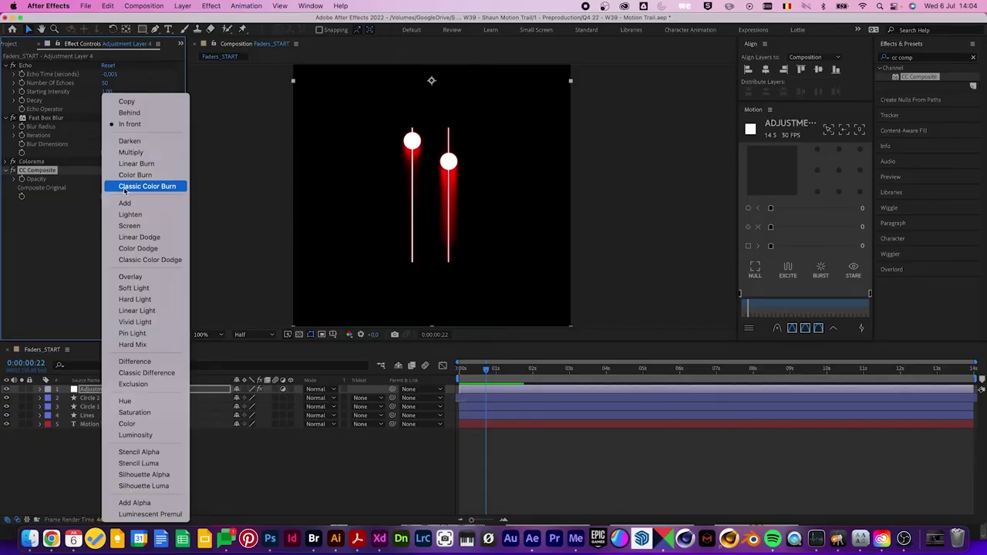
pyautogui.click(141, 126)
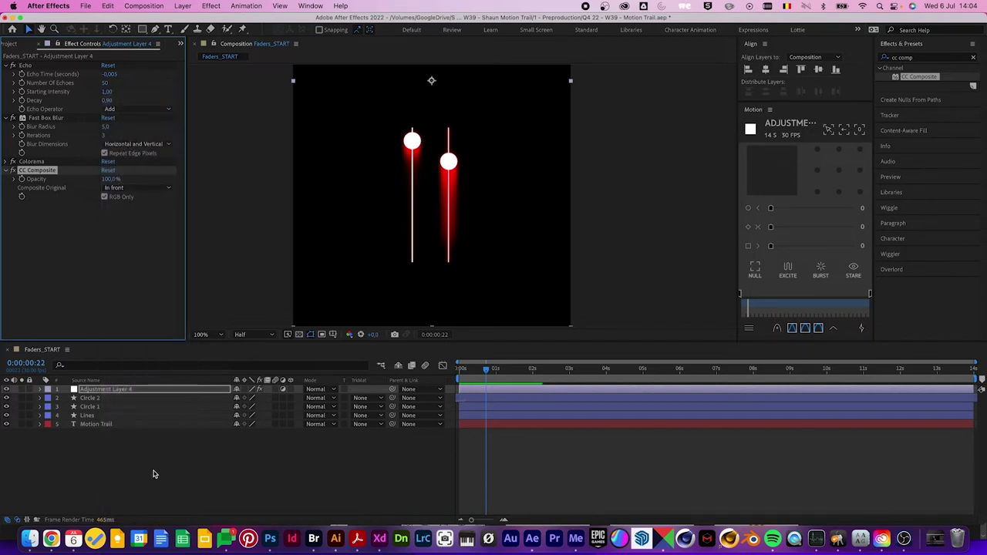
# - Preview the animation from the start, checking the white circles over their trails up close and in the full composition
pyautogui.click(97, 296)
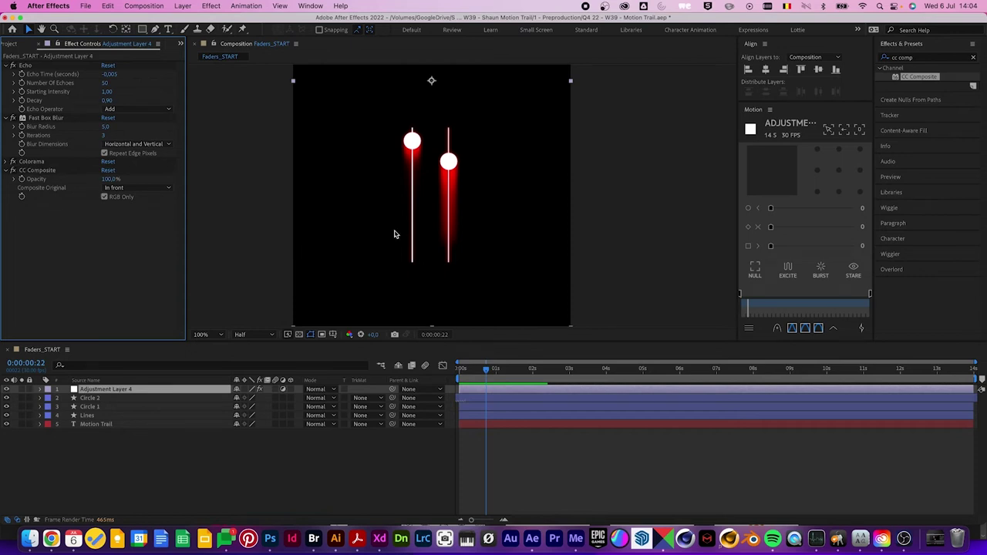
pyautogui.click(187, 463)
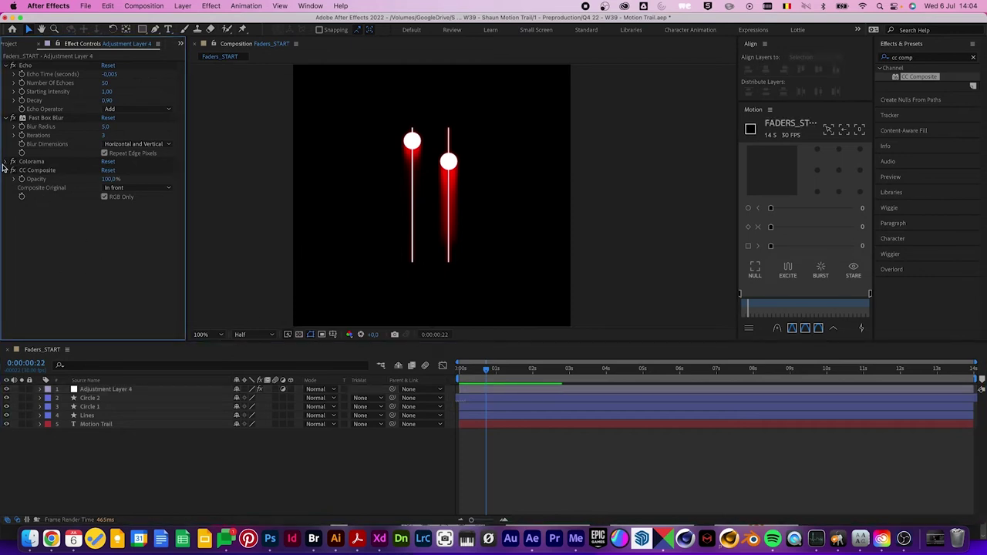
pyautogui.click(483, 374)
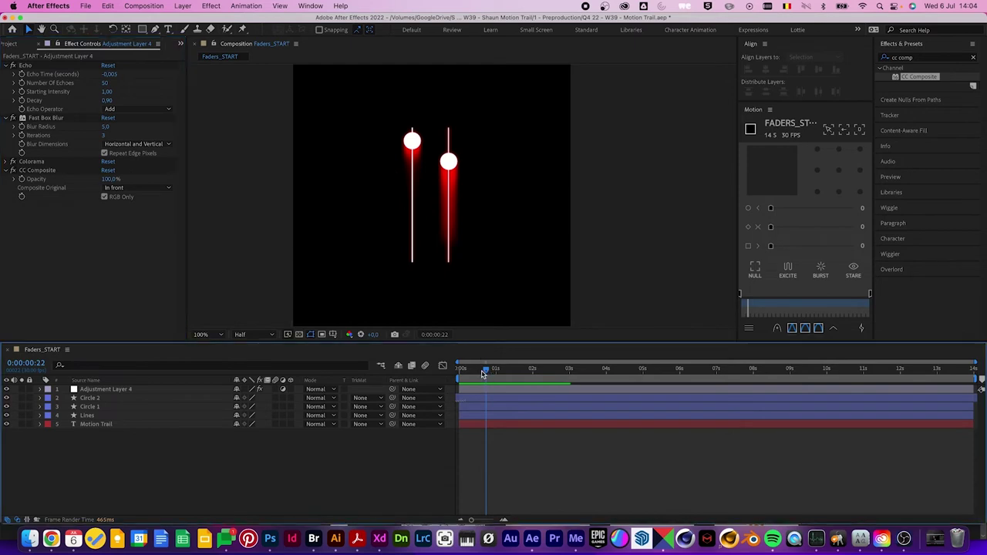
pyautogui.press('Home')
pyautogui.press('space')
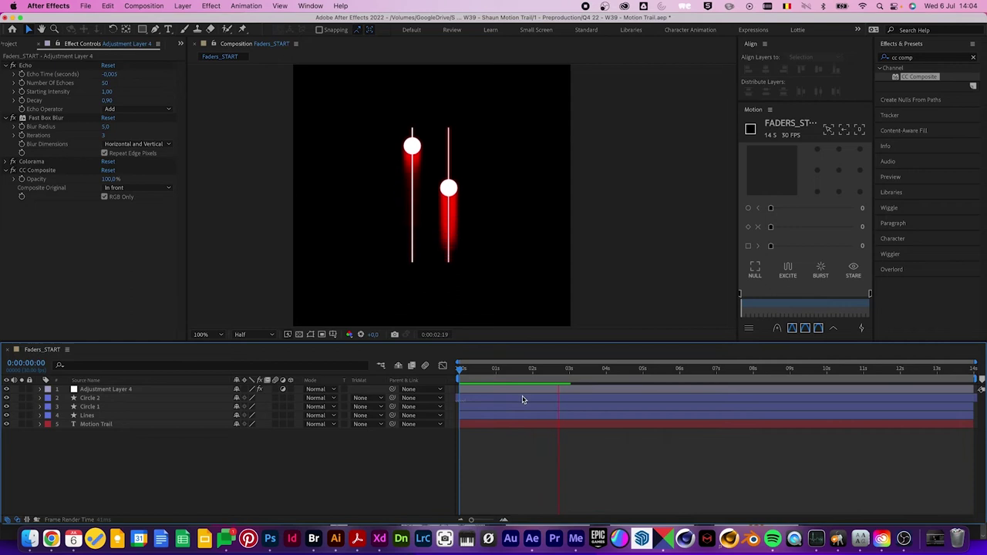
pyautogui.click(459, 370)
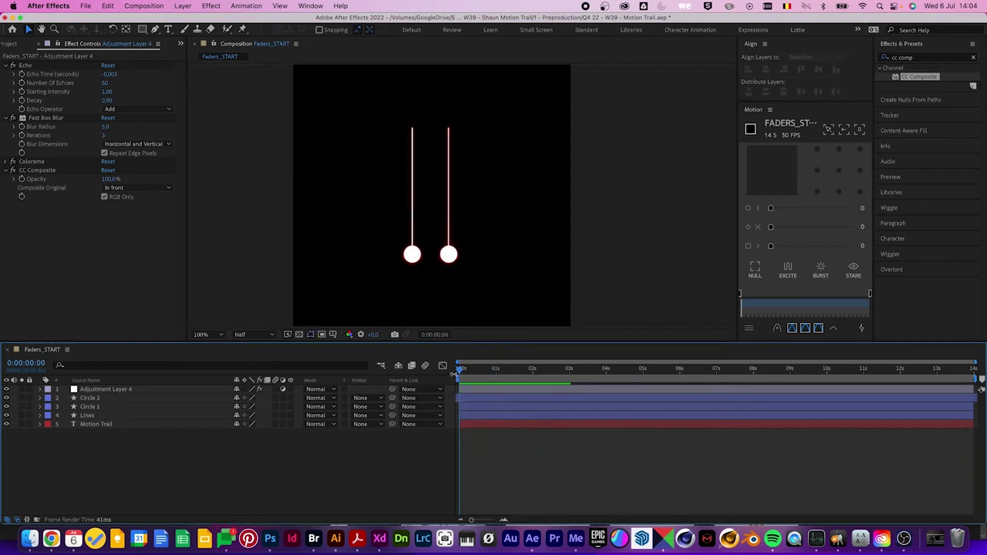
pyautogui.press('space')
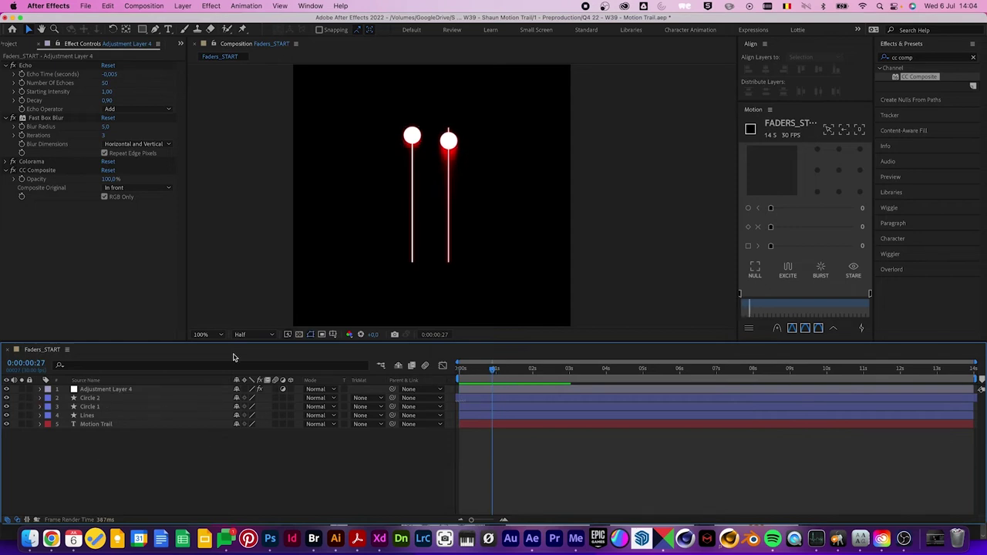
pyautogui.scroll(-2, 452, 239)
pyautogui.moveTo(453, 239); pyautogui.dragTo(432, 270)
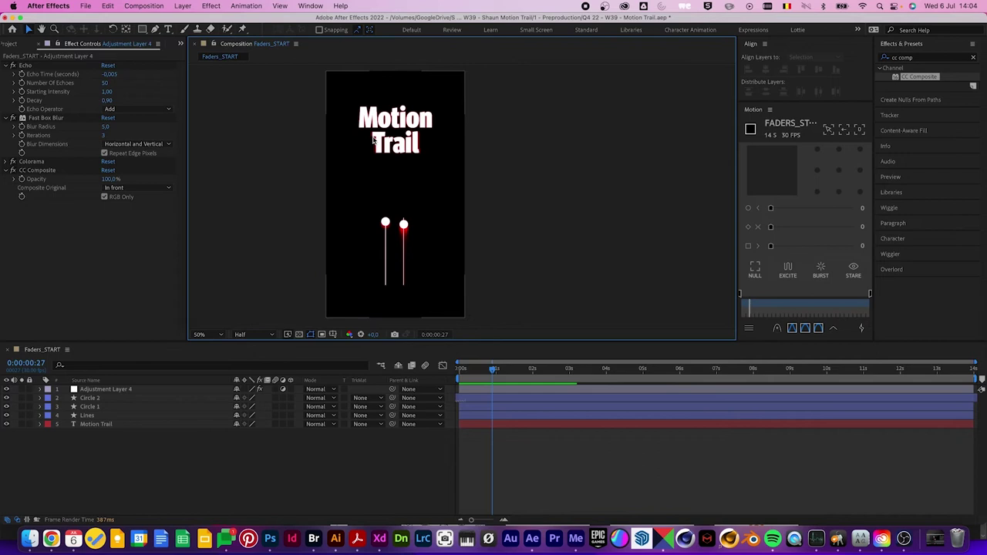
pyautogui.press('space')
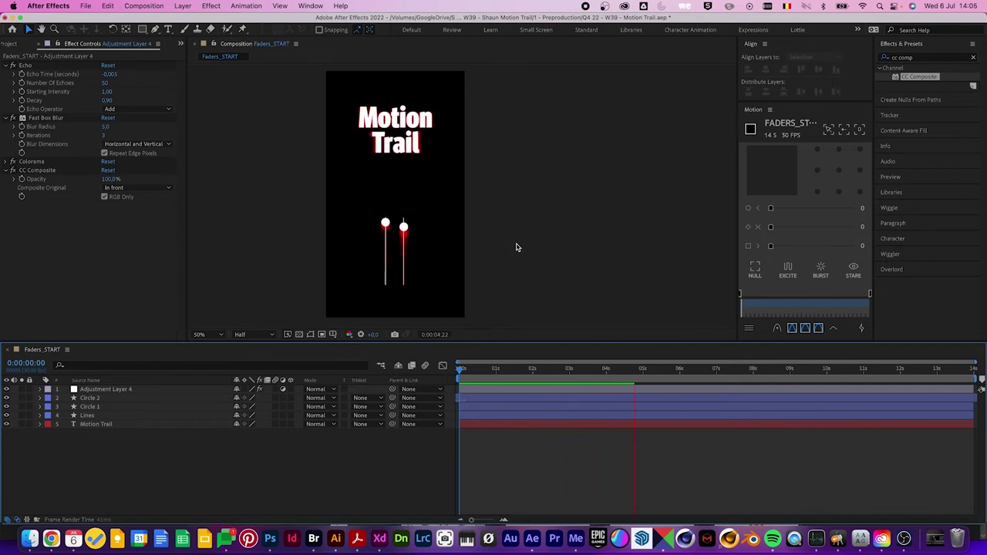
# - Try the Solarize Red preset palette in Colorama's Output Cycle and play back the animation
pyautogui.click(96, 253)
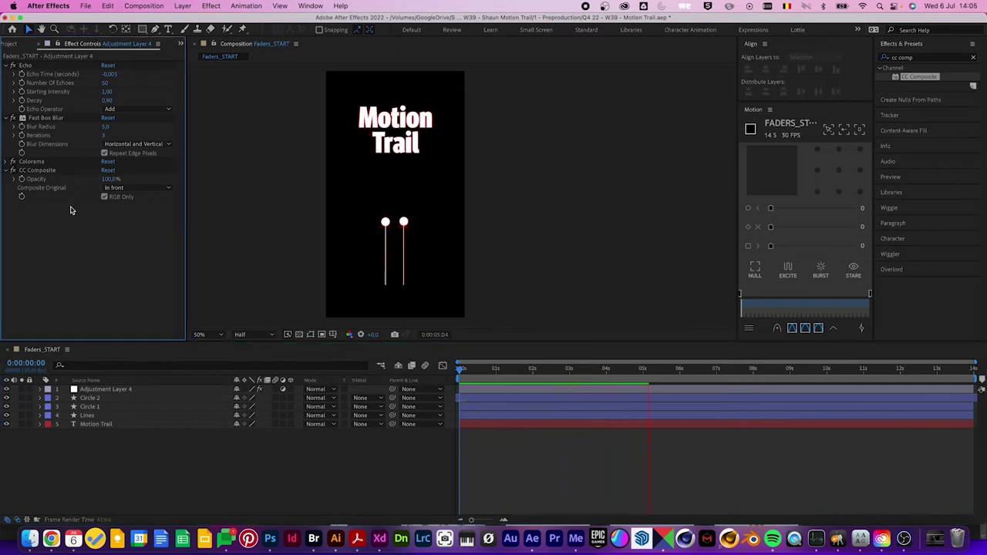
pyautogui.click(7, 161)
pyautogui.scroll(-3, 16, 171)
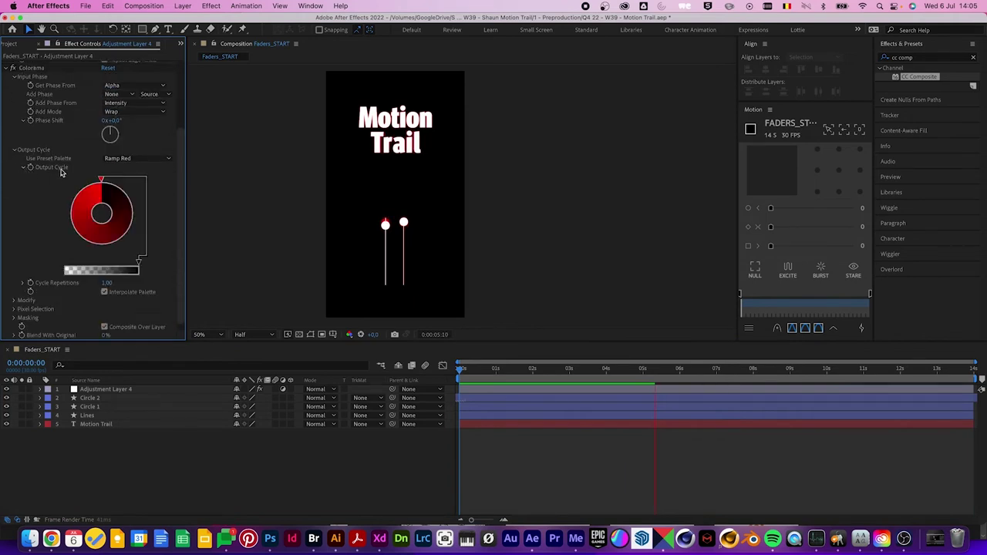
pyautogui.click(138, 158)
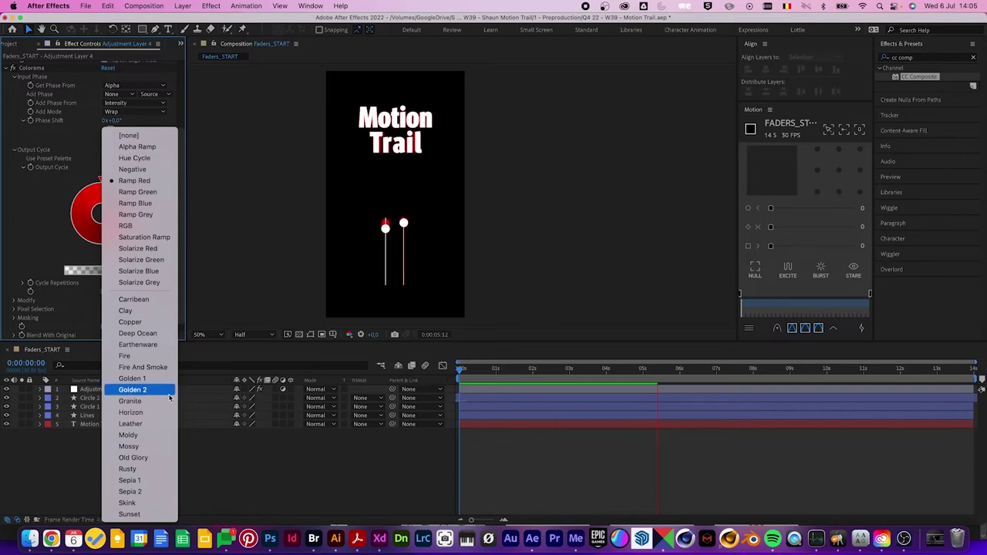
pyautogui.click(152, 250)
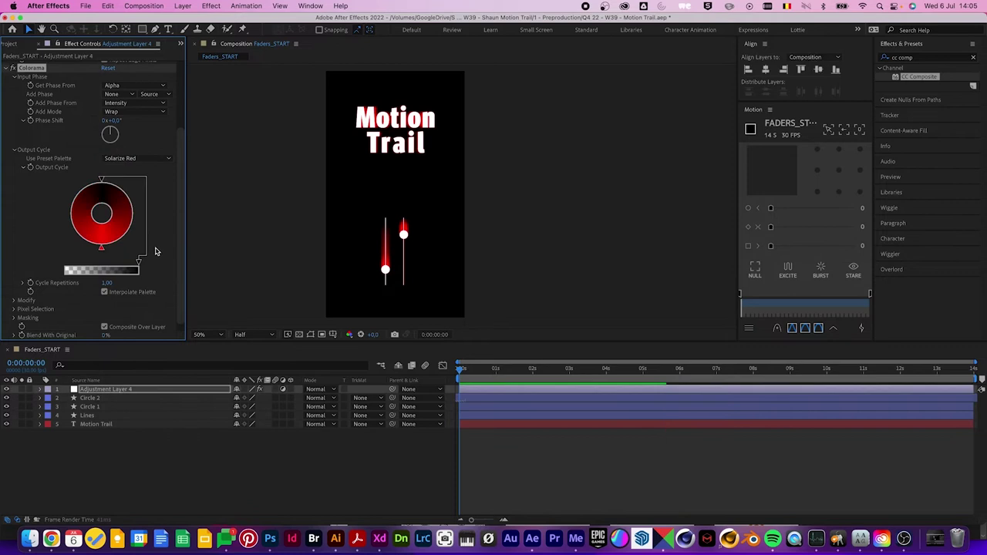
pyautogui.press('space')
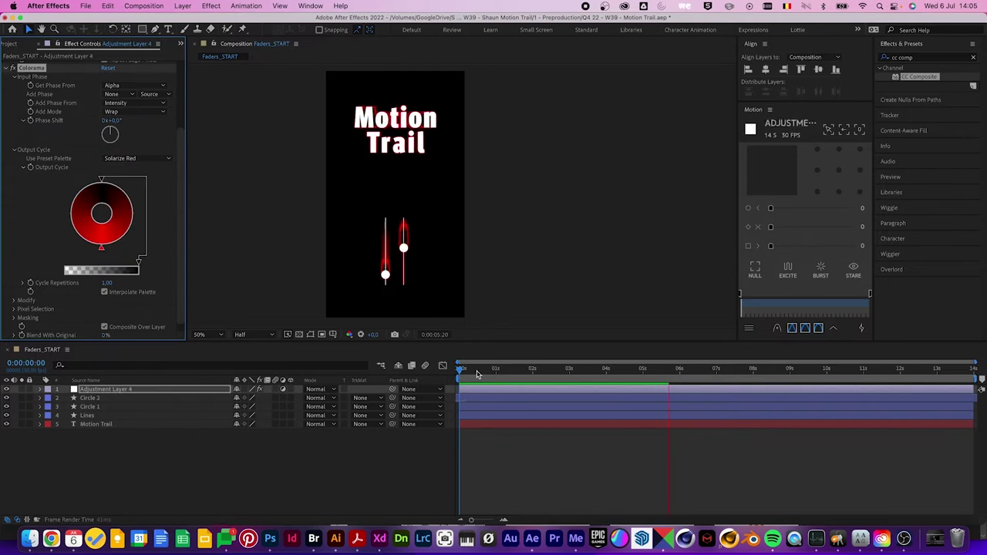
# - Inspect the circles' trails at 0:00:00:16 and apply the Fire preset palette to Colorama's Output Cycle
pyautogui.click(477, 374)
pyautogui.press('/')
pyautogui.moveTo(370, 295); pyautogui.dragTo(423, 213)
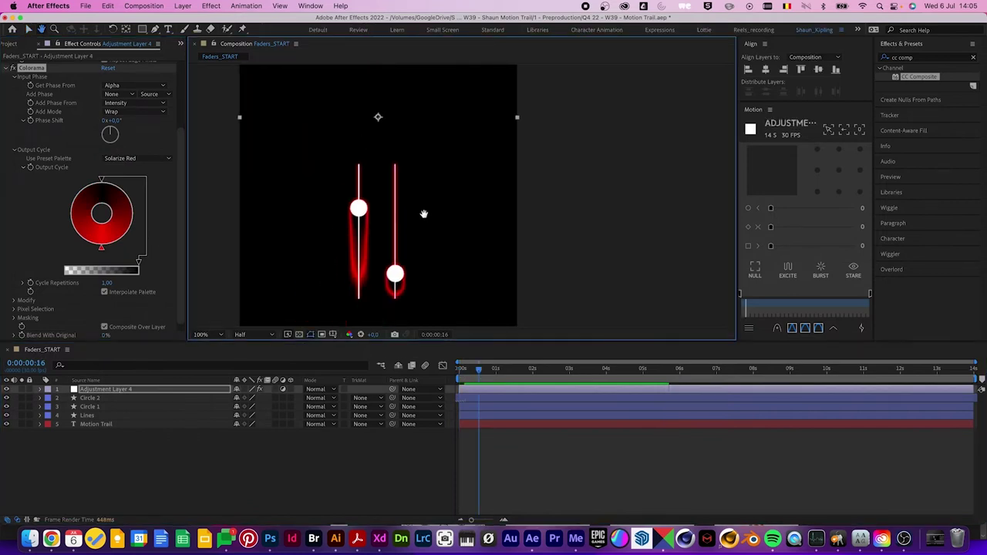
pyautogui.press('v')
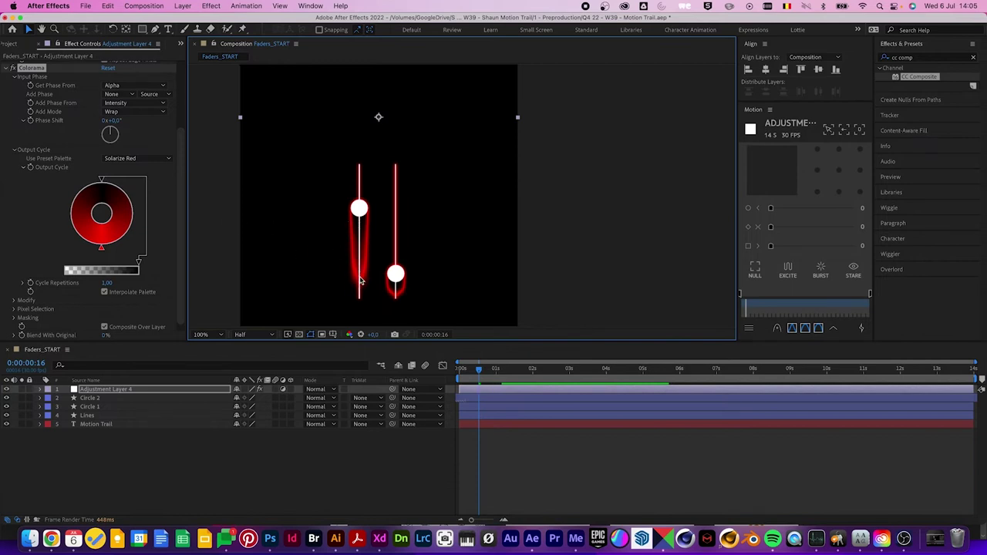
pyautogui.click(139, 158)
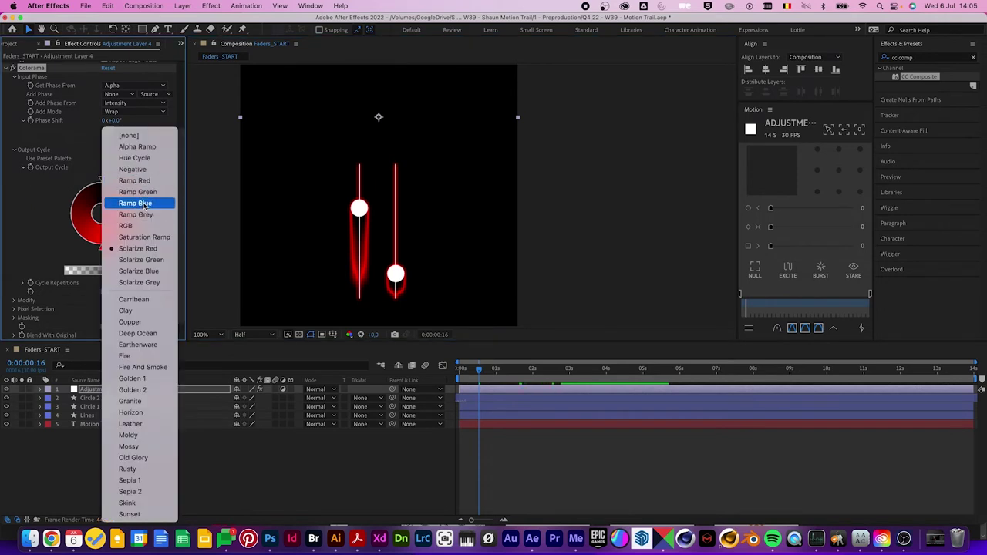
pyautogui.click(137, 359)
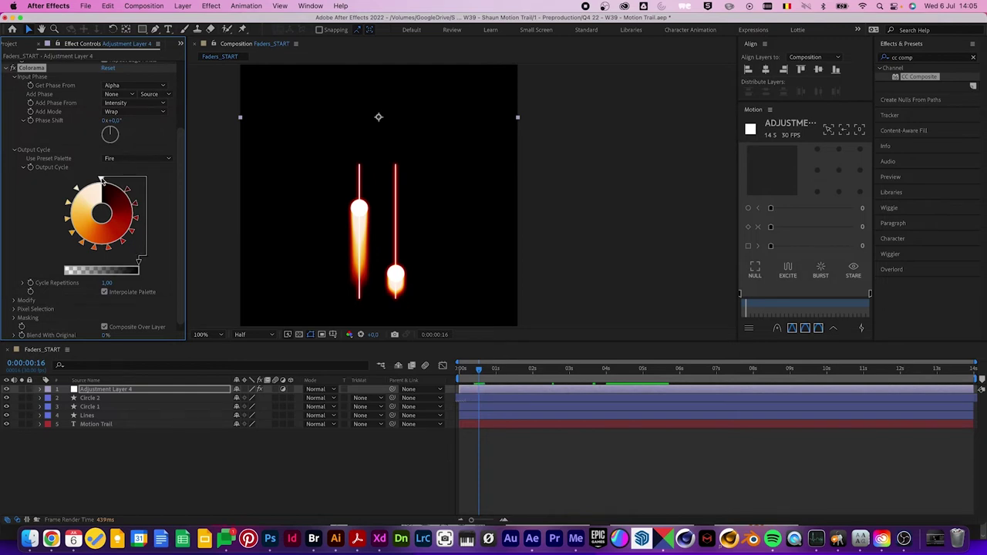
# - Make the black start colour of the Output Cycle fully transparent and turn on the composition's transparency grid
pyautogui.click(101, 180)
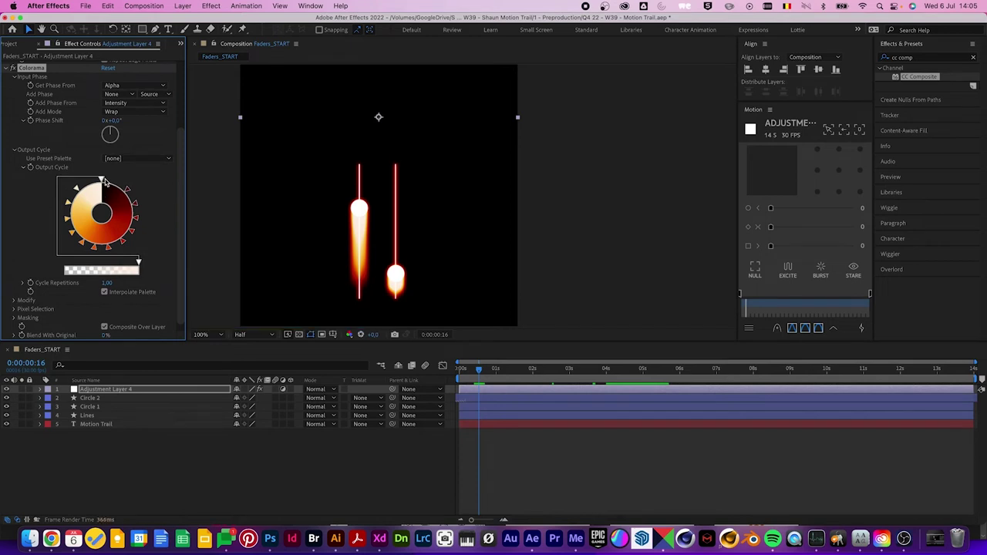
pyautogui.click(104, 182)
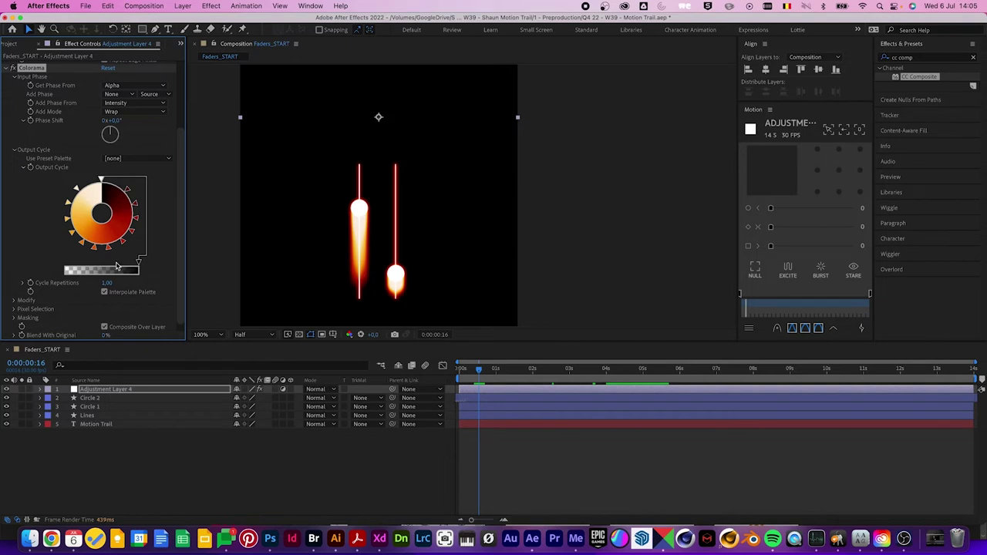
pyautogui.moveTo(139, 264); pyautogui.dragTo(65, 263)
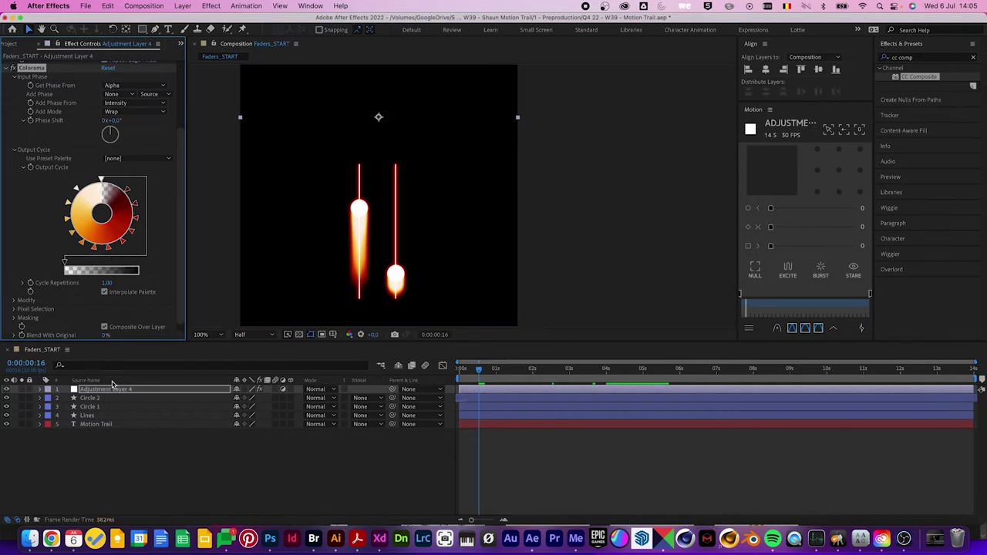
pyautogui.click(322, 334)
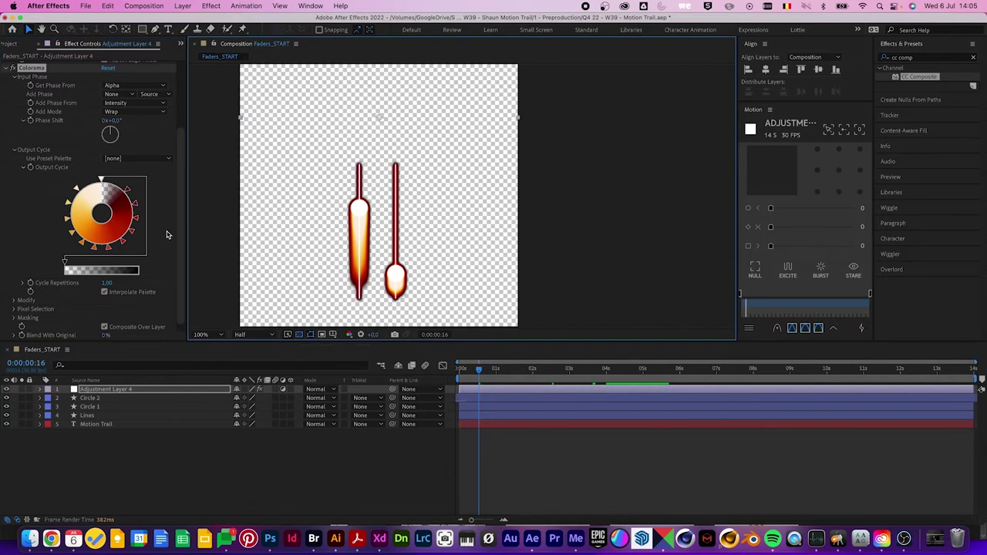
# - Try fading out the dark red colour stop and compare the black start colour at full and zero opacity
pyautogui.click(137, 268)
pyautogui.moveTo(139, 264); pyautogui.dragTo(59, 266)
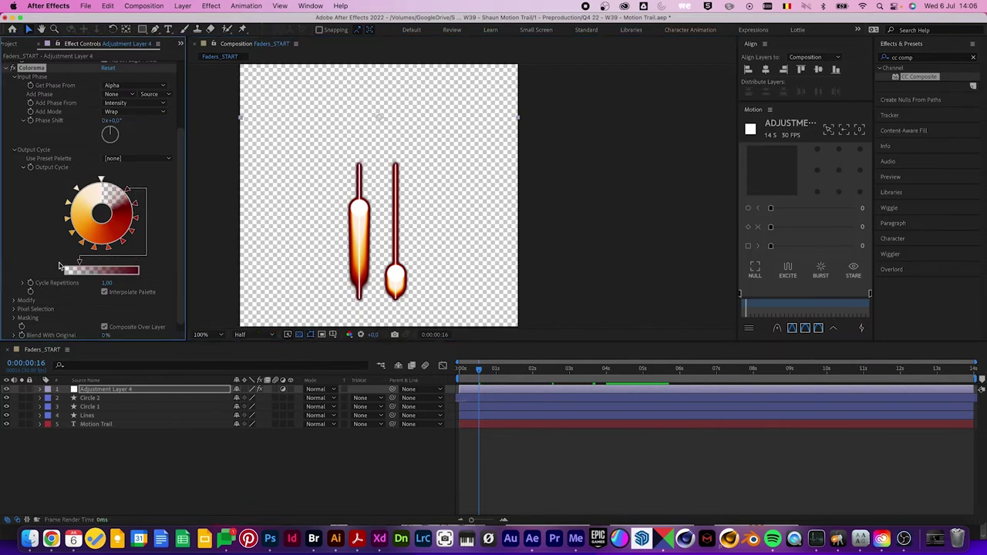
pyautogui.click(109, 178)
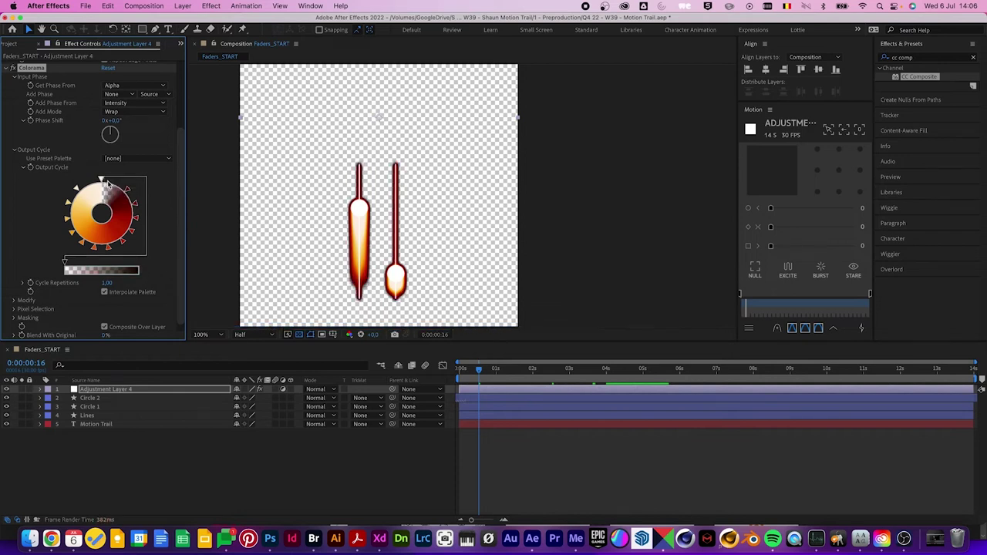
pyautogui.moveTo(67, 264); pyautogui.dragTo(139, 264)
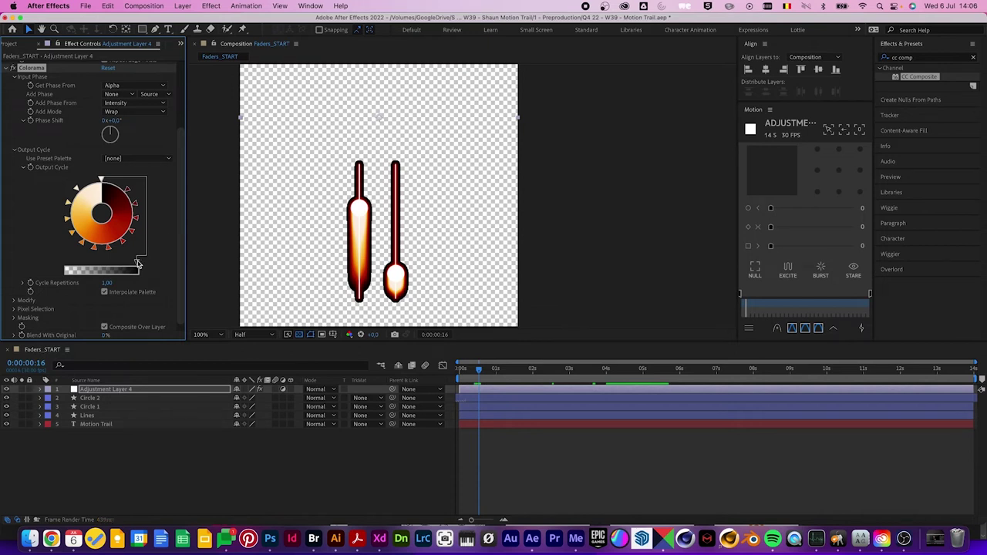
pyautogui.moveTo(137, 265); pyautogui.dragTo(68, 262)
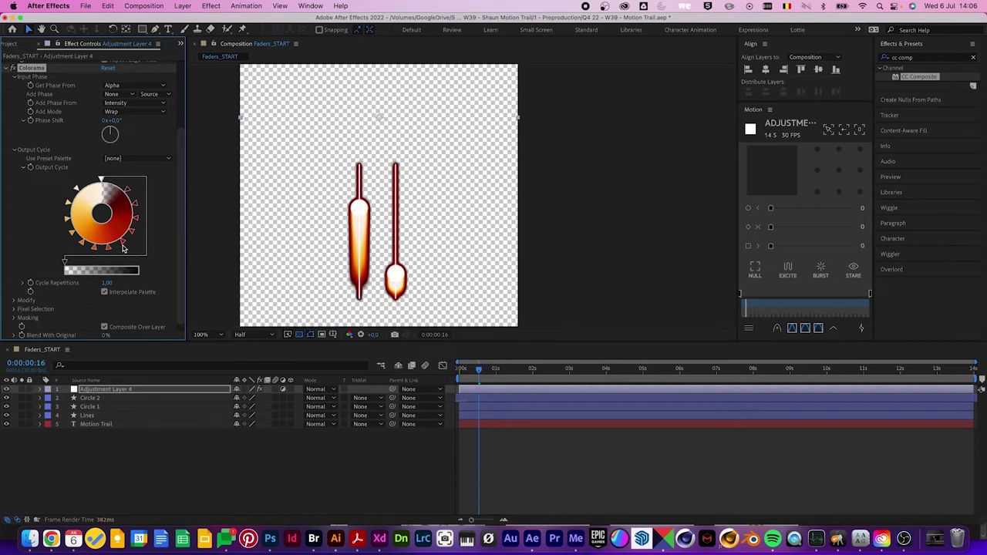
# - Make the first dark red colour stop after the black start colour fully transparent in the Output Cycle
pyautogui.click(126, 191)
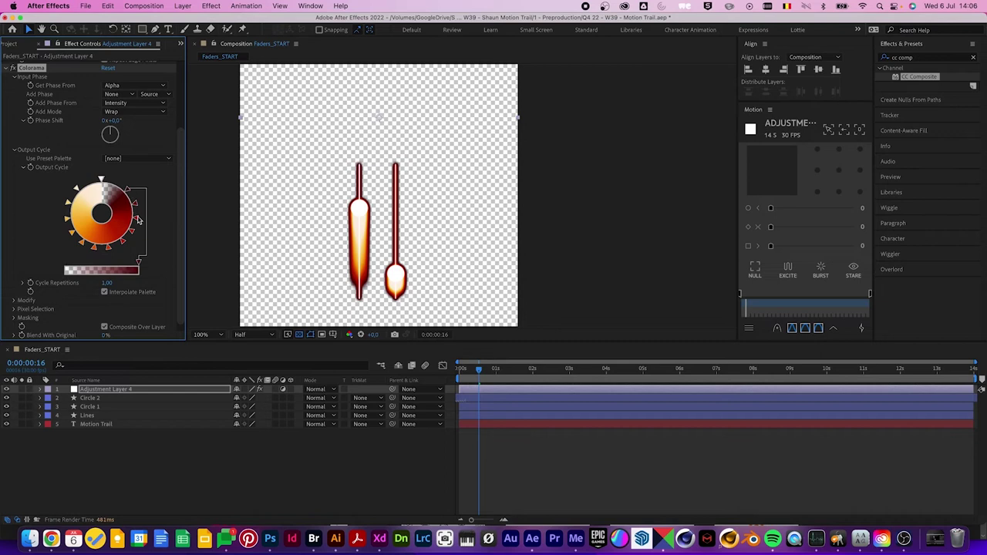
pyautogui.moveTo(135, 265); pyautogui.dragTo(23, 263)
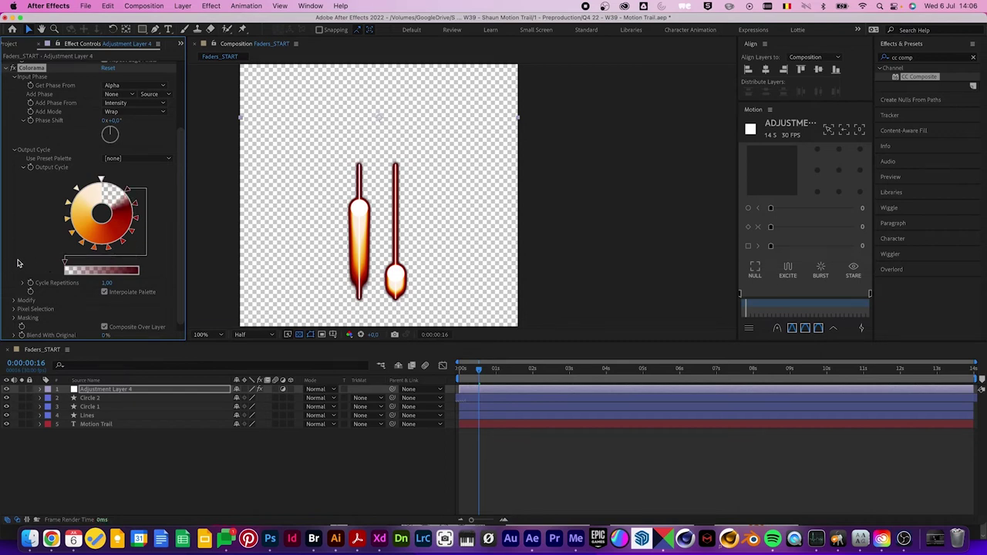
# - Remove the first dark red colour stop after the black start colour from Colorama's Output Cycle and collapse Colorama
pyautogui.moveTo(129, 191); pyautogui.dragTo(146, 177)
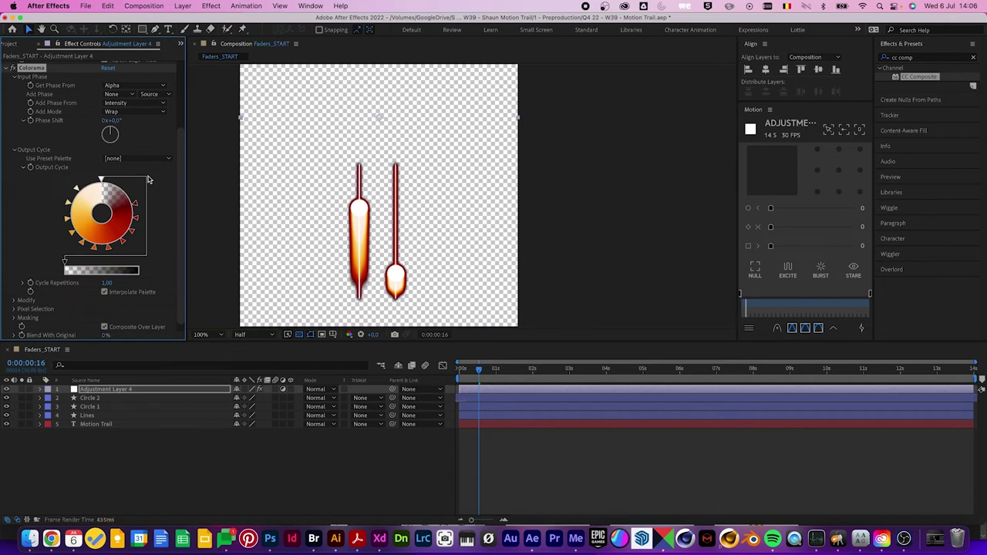
pyautogui.click(7, 69)
pyautogui.click(186, 491)
# - Inspect the trails at 0:00:00:10 and 0:00:00:20 and turn off the composition's transparency grid
pyautogui.moveTo(477, 370); pyautogui.dragTo(471, 369)
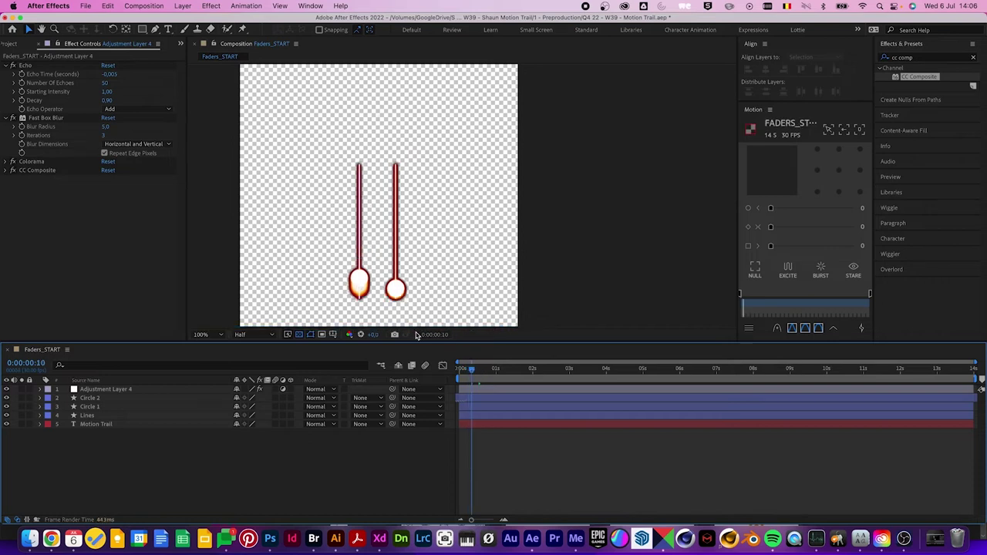
pyautogui.click(484, 371)
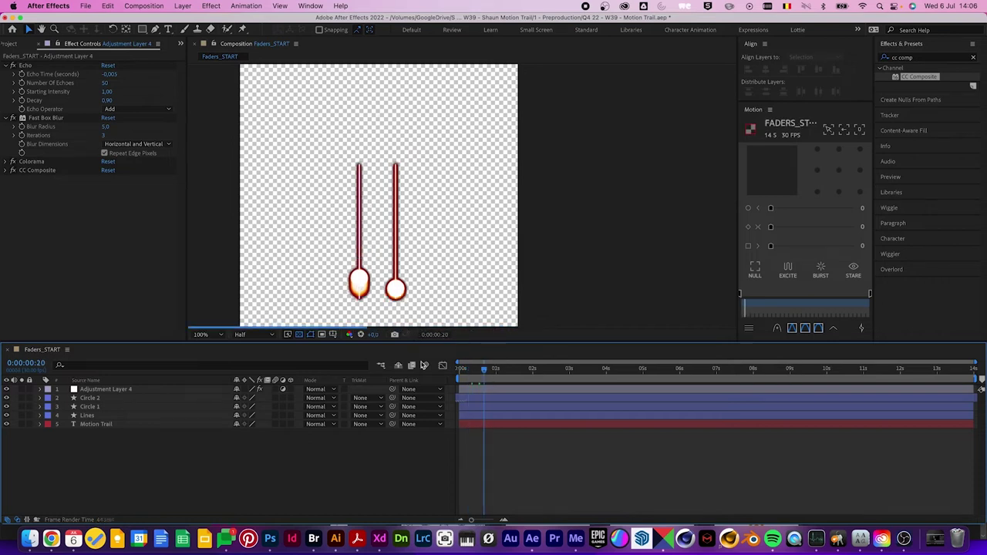
pyautogui.click(299, 335)
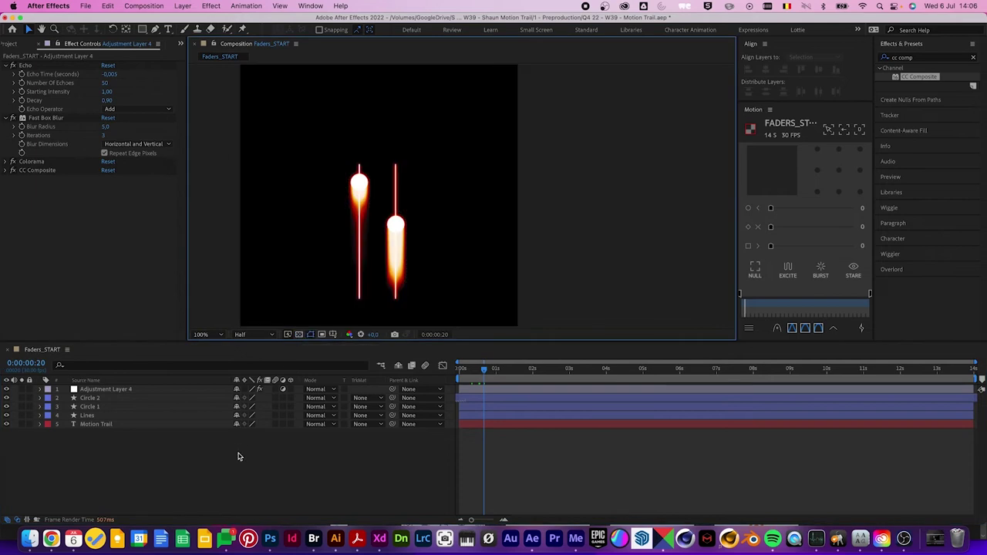
pyautogui.click(68, 230)
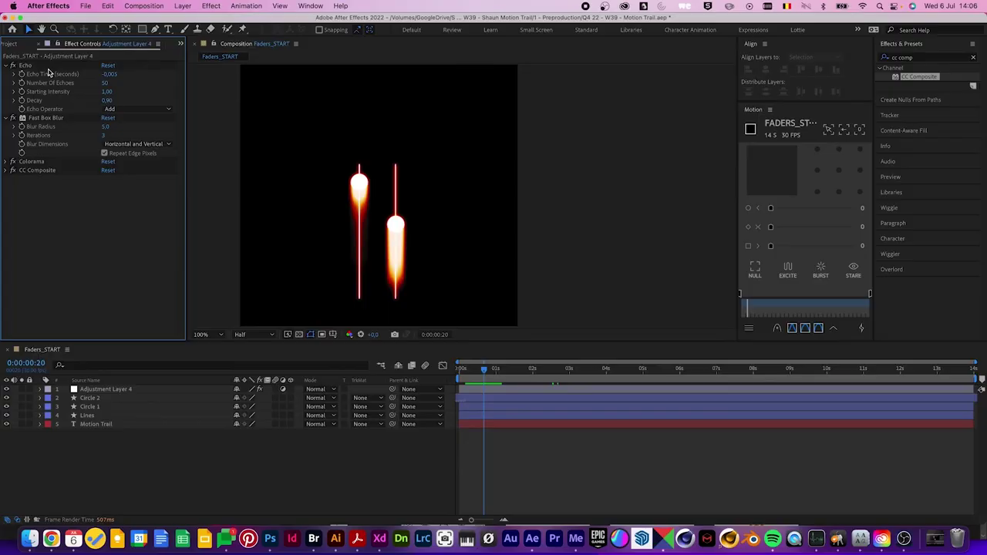
# - Save the Echo, Fast Box Blur, Colorama and CC Composite effects together as the animation preset "motion smear.ffx" in the personal presets folder
pyautogui.click(44, 68)
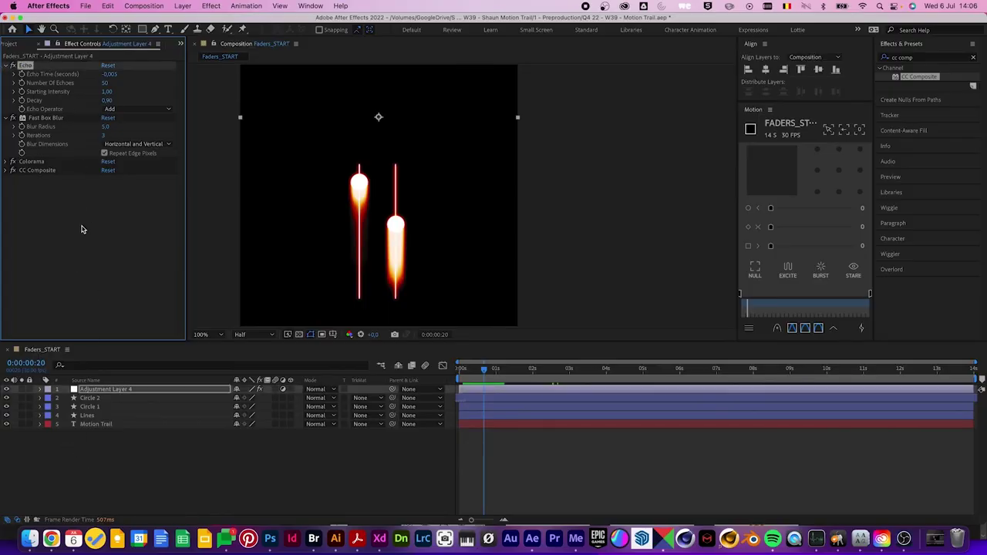
pyautogui.keyDown('shift'); pyautogui.click(38, 171); pyautogui.keyUp('shift')
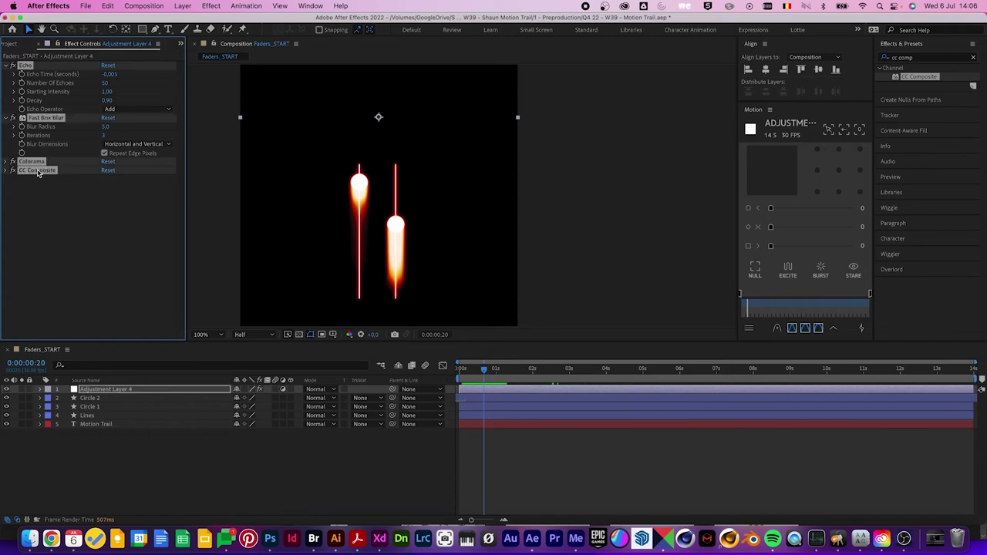
pyautogui.click(256, 6)
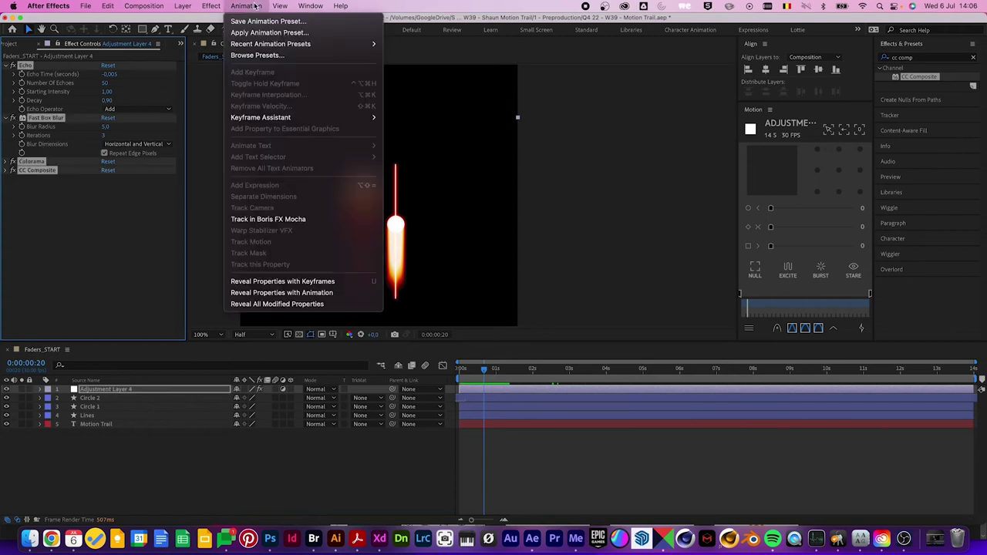
pyautogui.click(248, 21)
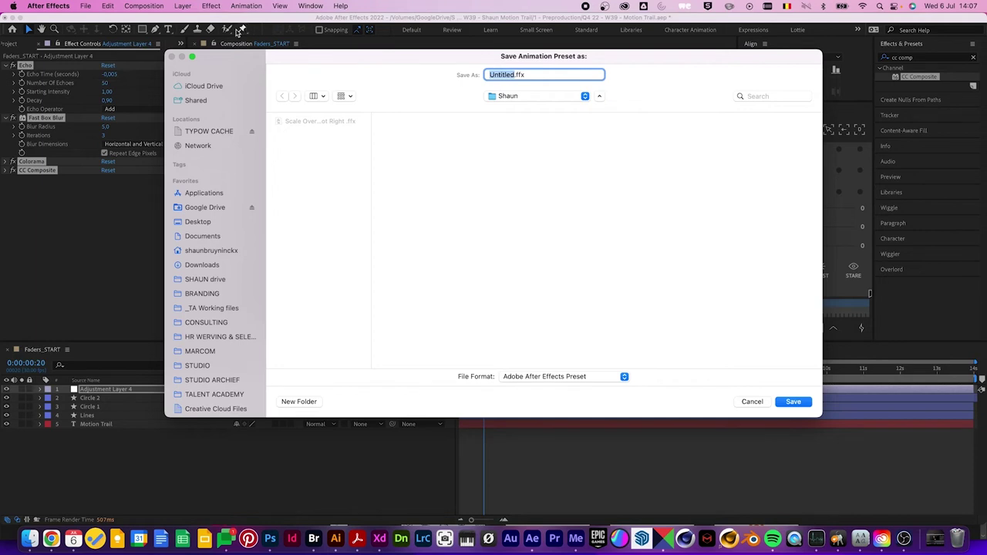
pyautogui.write('motion smo')
pyautogui.click(514, 97)
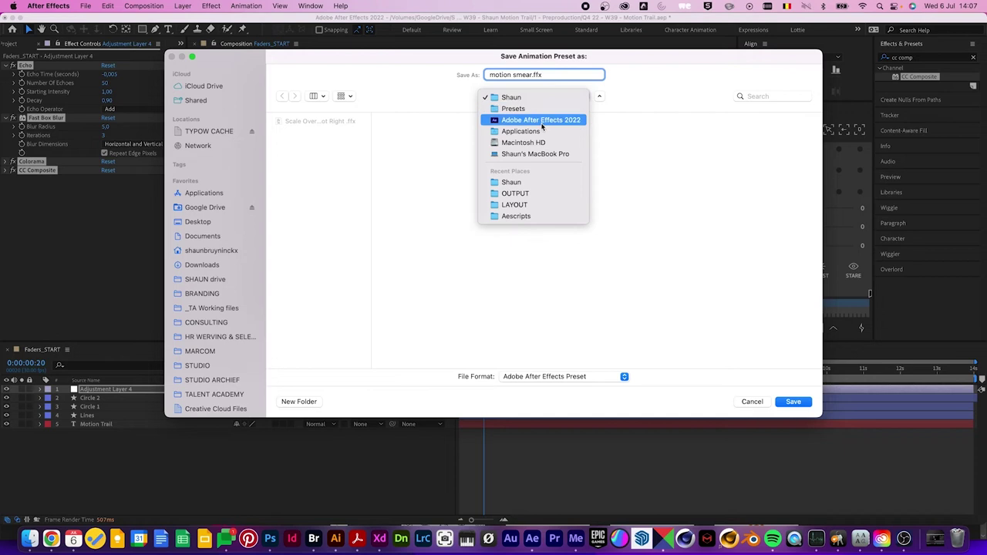
pyautogui.click(418, 97)
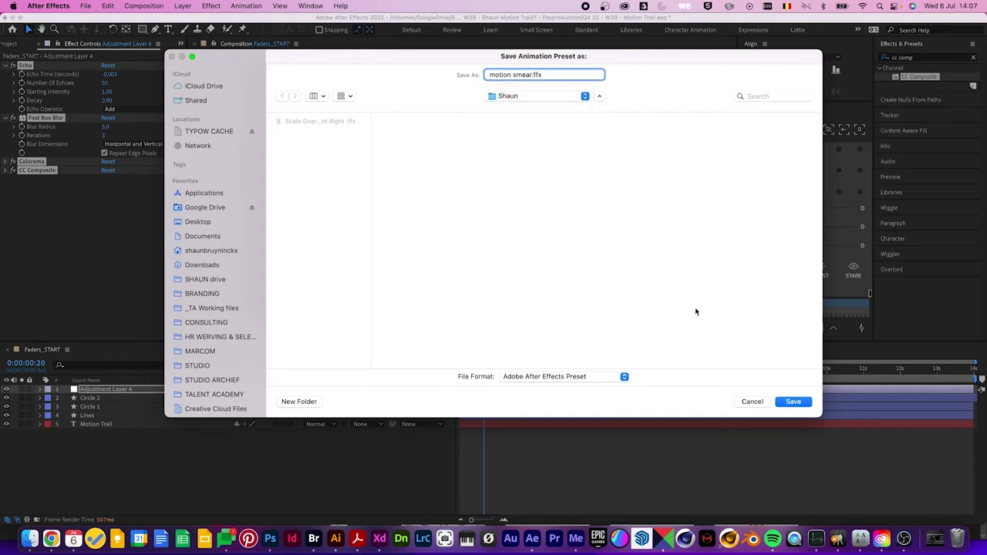
pyautogui.click(799, 404)
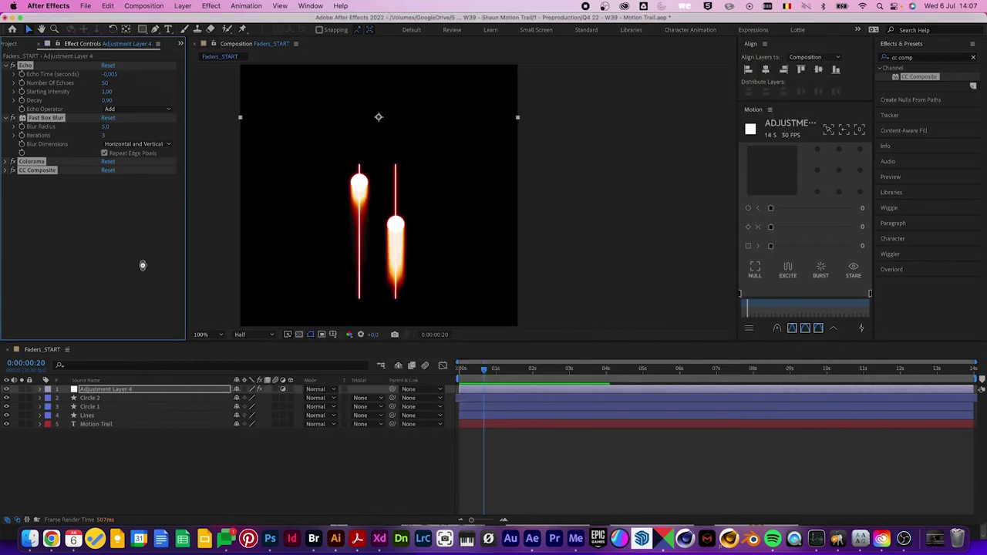
# - Hide Adjustment Layer 4 in the Faders_START composition
pyautogui.press('F2')
pyautogui.click(98, 390)
pyautogui.click(7, 389)
pyautogui.click(105, 470)
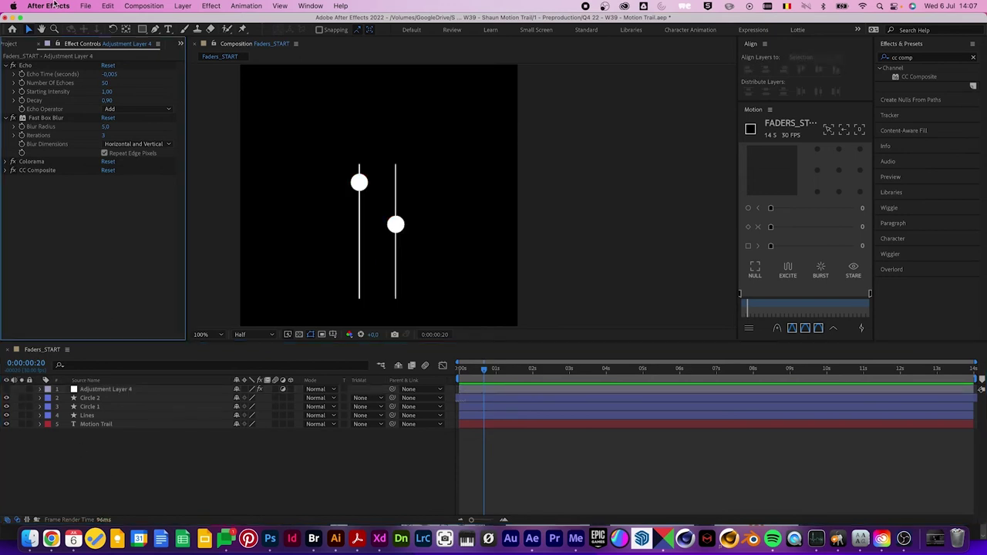
# - Open the Jojo composition, preview its swinging ball and text animation, and move to frame 0:00:00:14
pyautogui.click(11, 44)
pyautogui.click(47, 322)
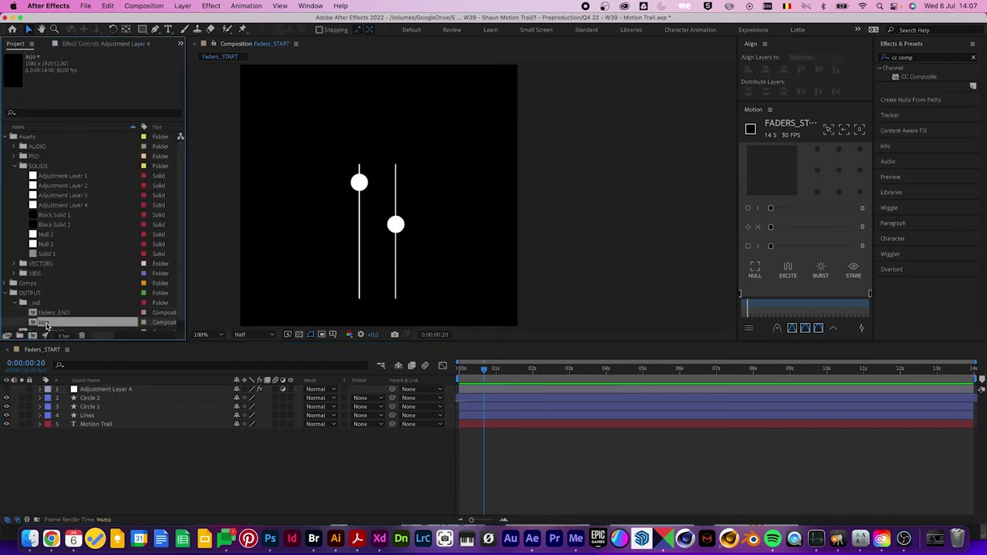
pyautogui.doubleClick(54, 325)
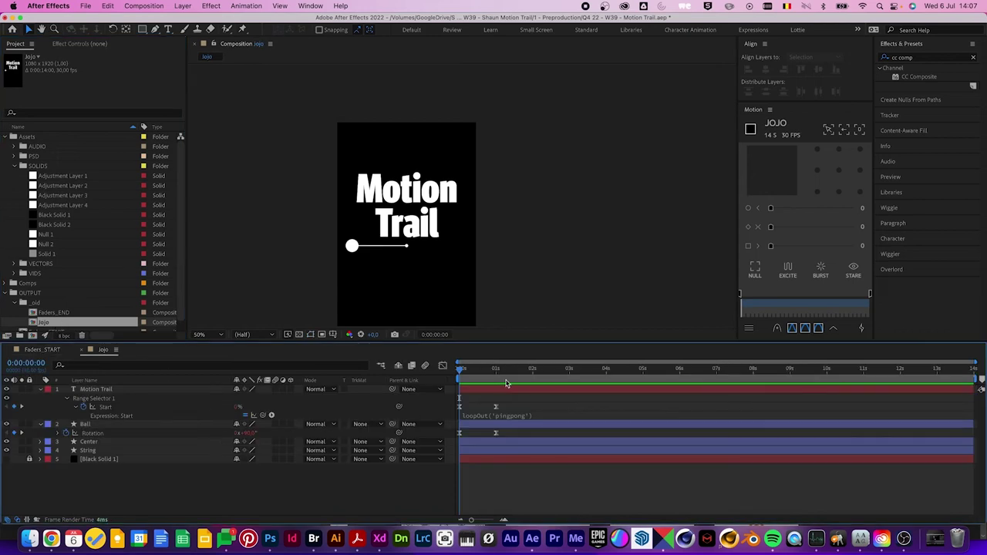
pyautogui.moveTo(496, 370); pyautogui.dragTo(450, 375)
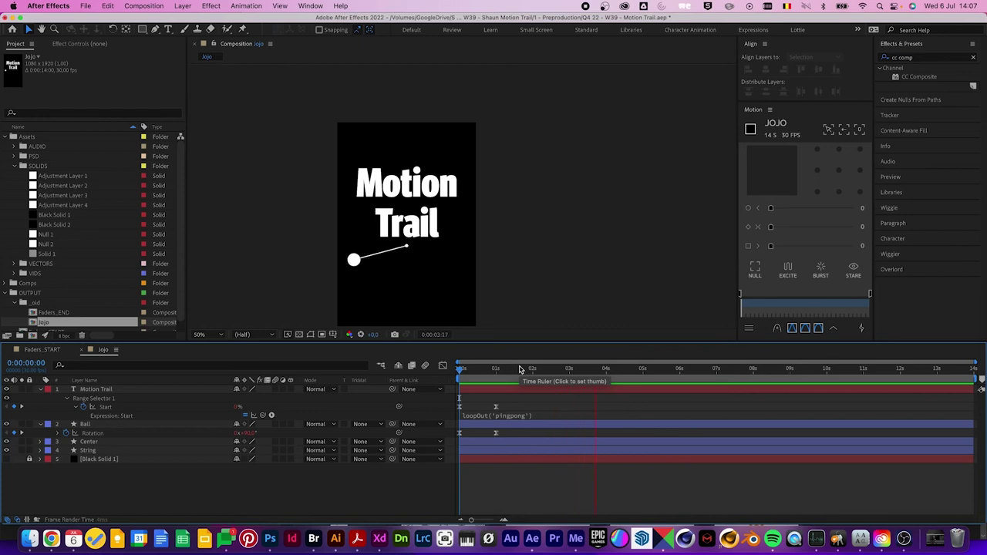
pyautogui.moveTo(489, 375); pyautogui.dragTo(477, 378)
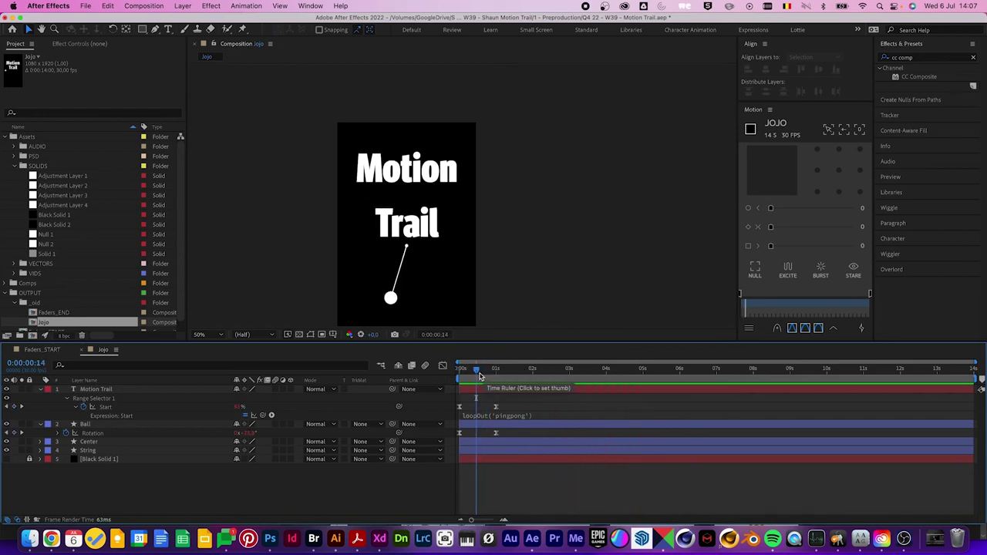
# - Apply the saved "motion smear" animation preset to the Ball layer
pyautogui.click(107, 425)
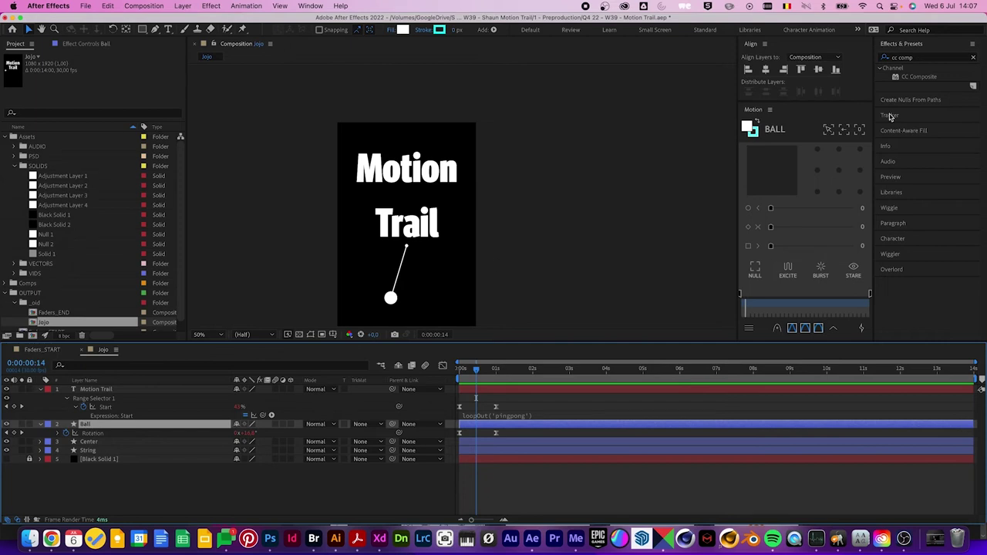
pyautogui.click(973, 57)
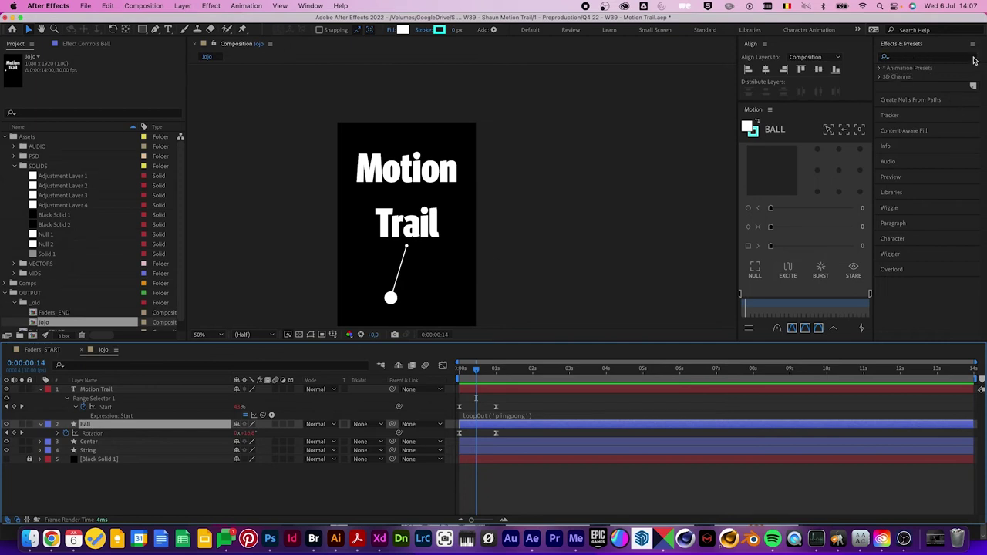
pyautogui.click(879, 68)
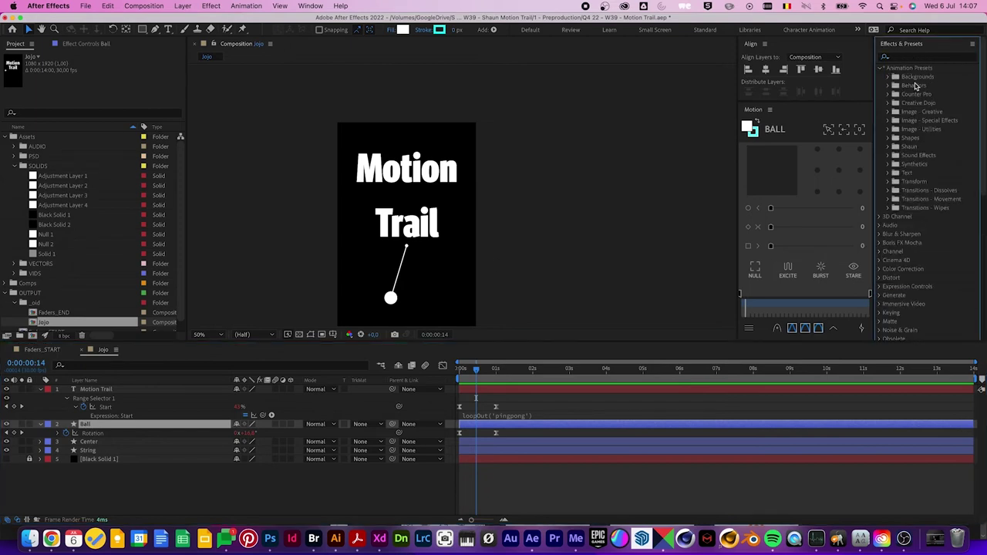
pyautogui.click(892, 148)
pyautogui.click(928, 156)
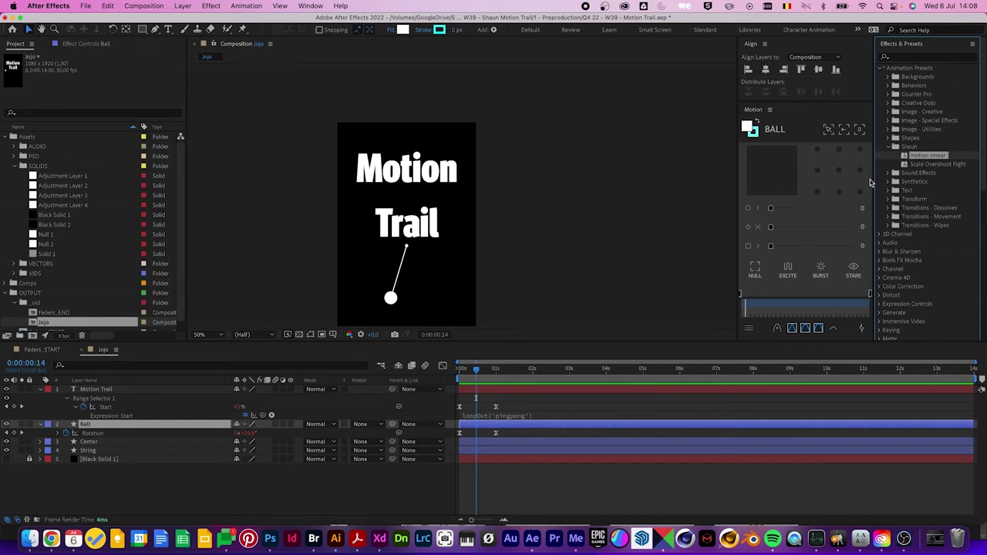
pyautogui.click(91, 425)
pyautogui.press('Return')
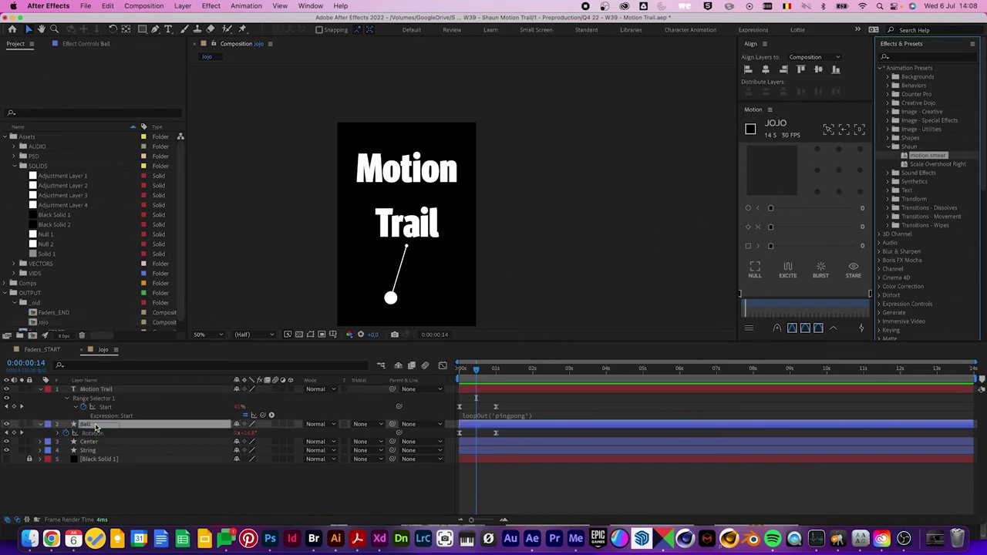
pyautogui.moveTo(91, 424); pyautogui.dragTo(91, 425)
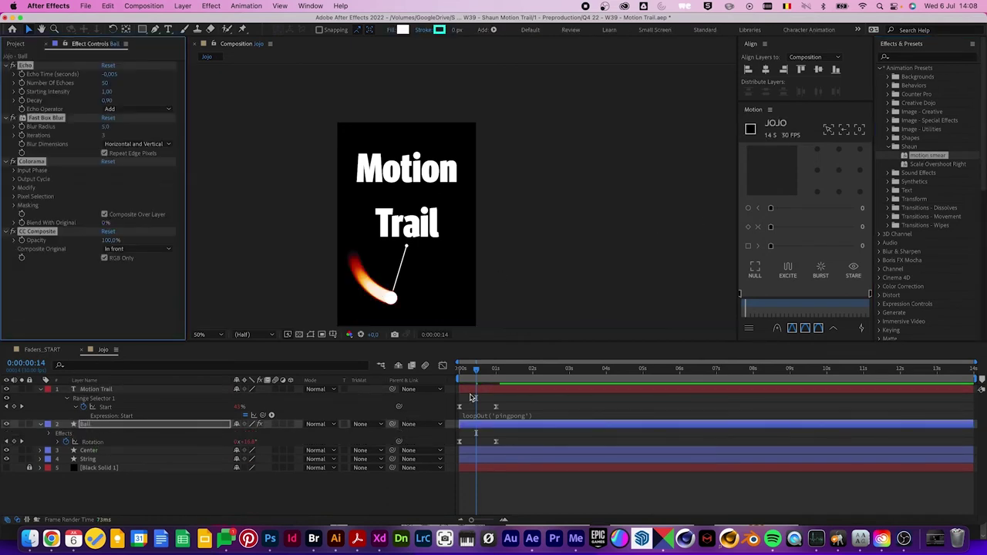
# - Preview the ball's fire trail from the start and review the layer's effects from Echo through CC Composite
pyautogui.moveTo(478, 371); pyautogui.dragTo(458, 373)
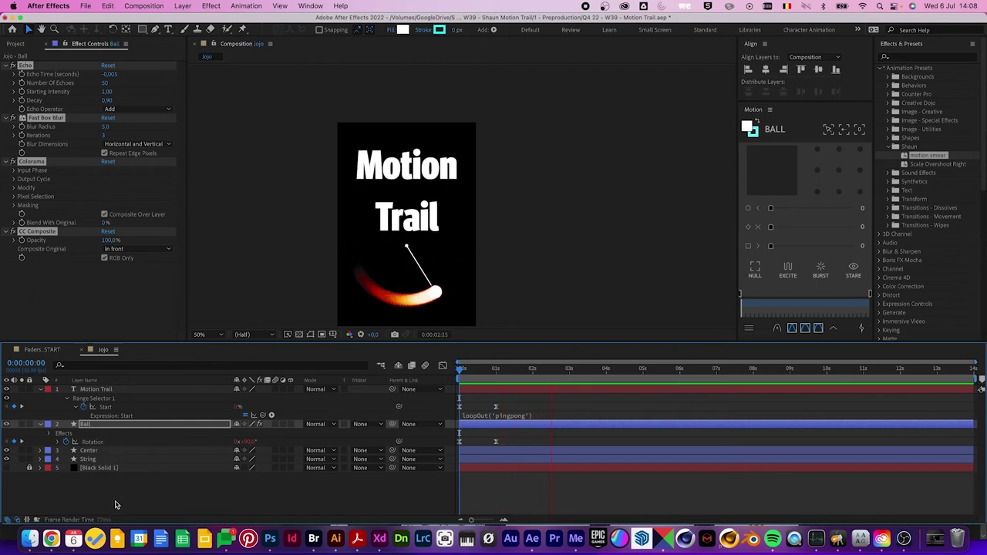
pyautogui.click(94, 445)
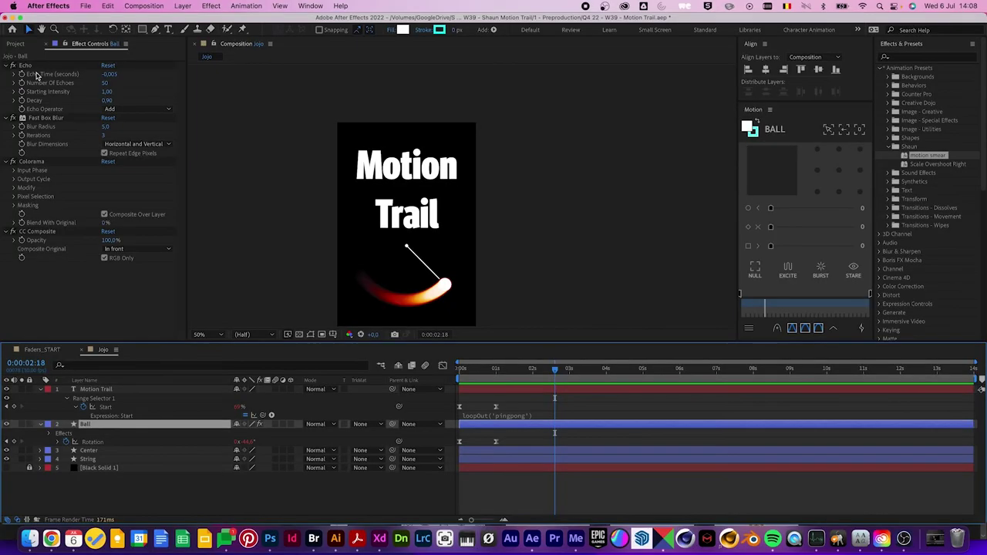
pyautogui.click(33, 66)
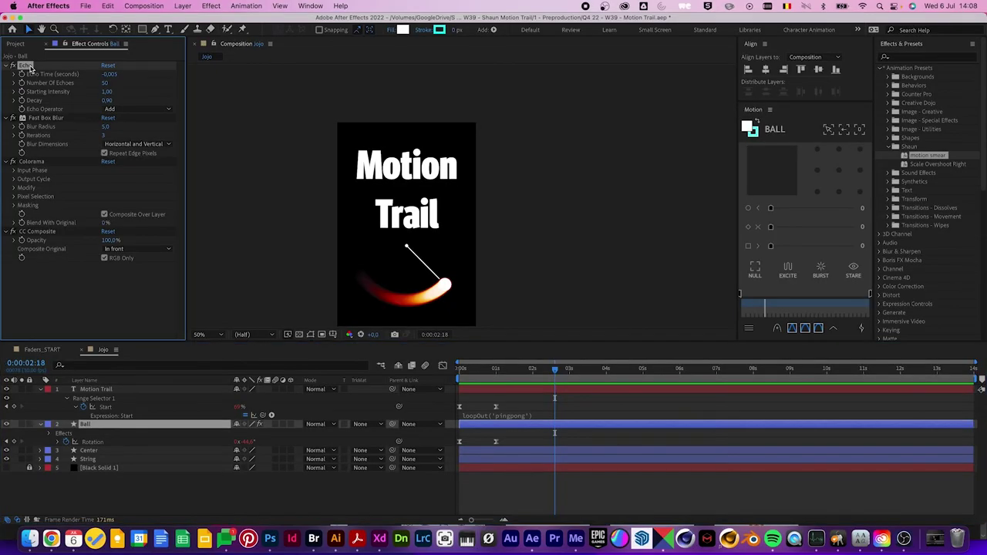
pyautogui.keyDown('shift'); pyautogui.click(37, 232); pyautogui.keyUp('shift')
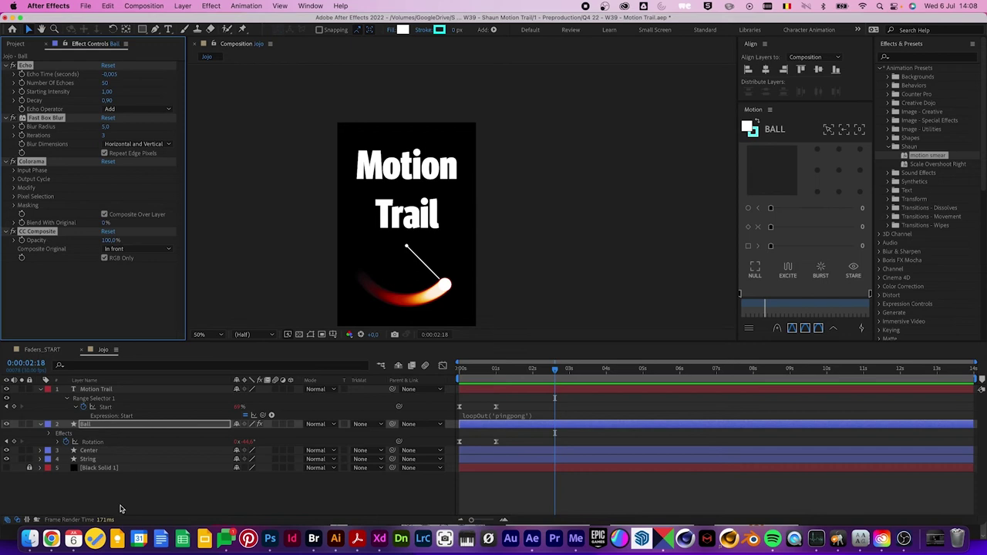
pyautogui.click(120, 508)
# - Try Pink as the Ball layer's label colour
pyautogui.click(85, 426)
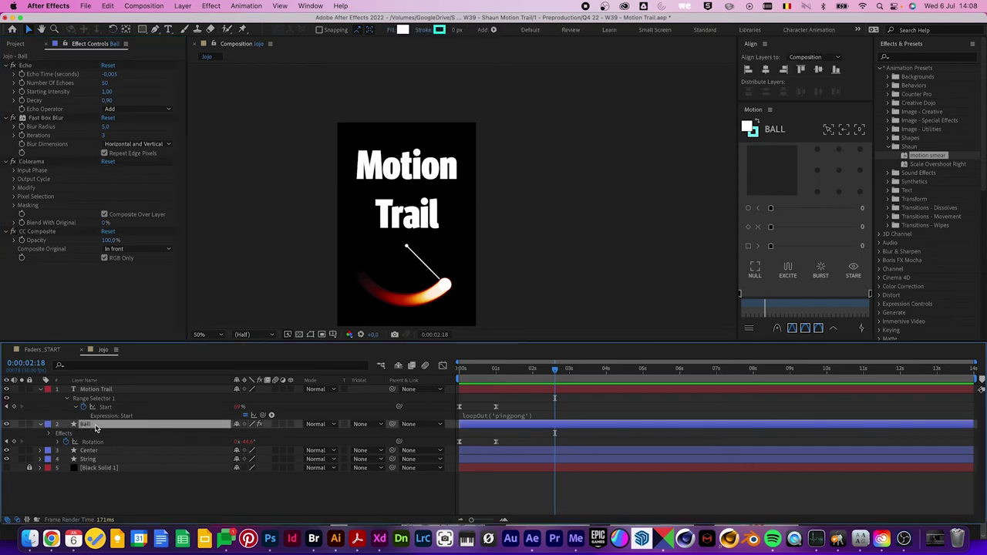
pyautogui.click(47, 426)
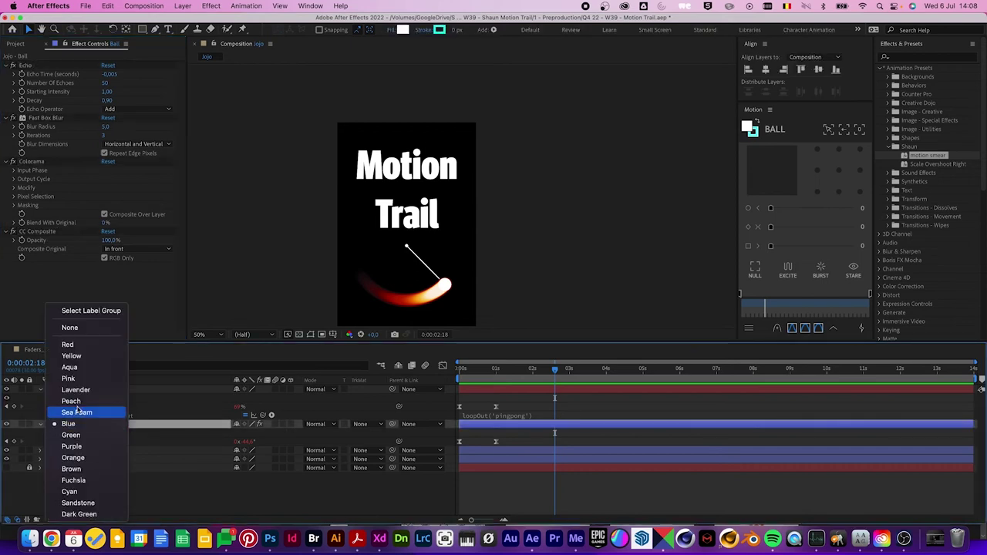
pyautogui.click(84, 382)
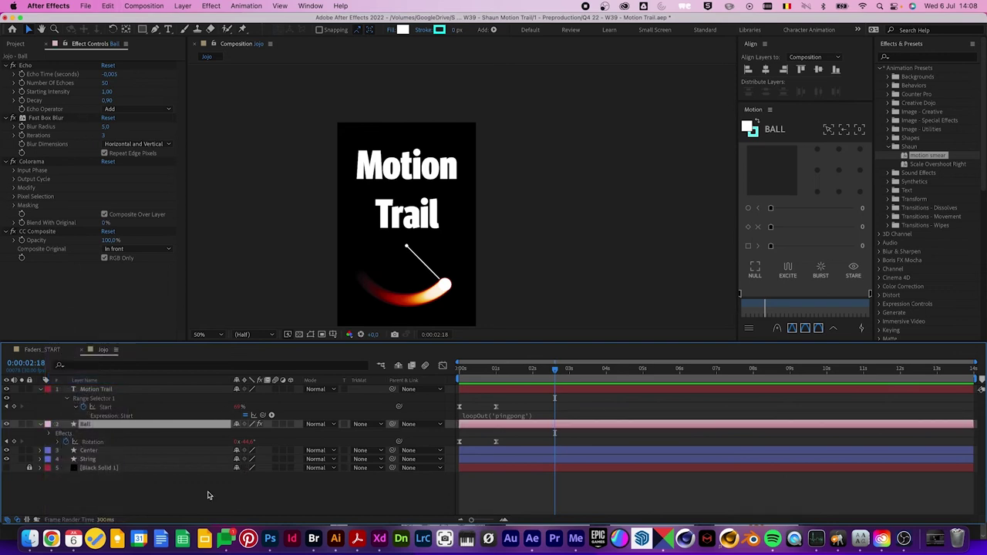
pyautogui.click(389, 481)
# - Set the Ball layer's label colour to Yellow and rename the layer to CTRL
pyautogui.click(49, 426)
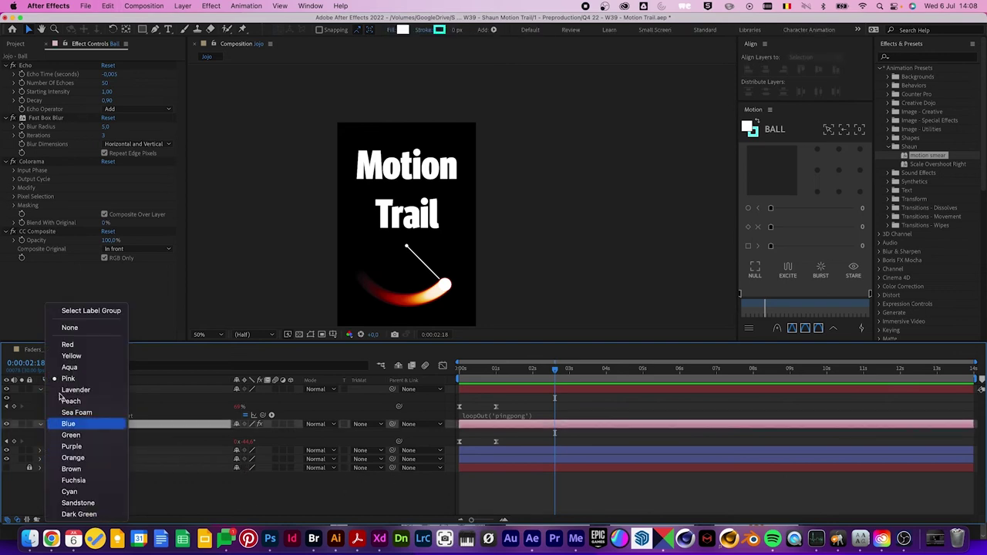
pyautogui.click(81, 356)
pyautogui.click(131, 495)
pyautogui.click(97, 426)
pyautogui.press('Return')
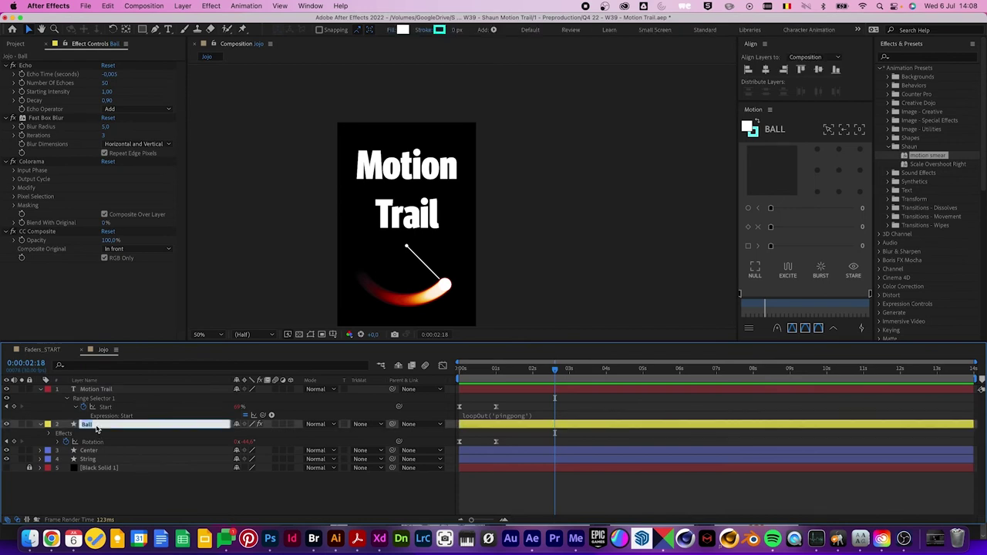
pyautogui.write('CTRL')
pyautogui.press('Return')
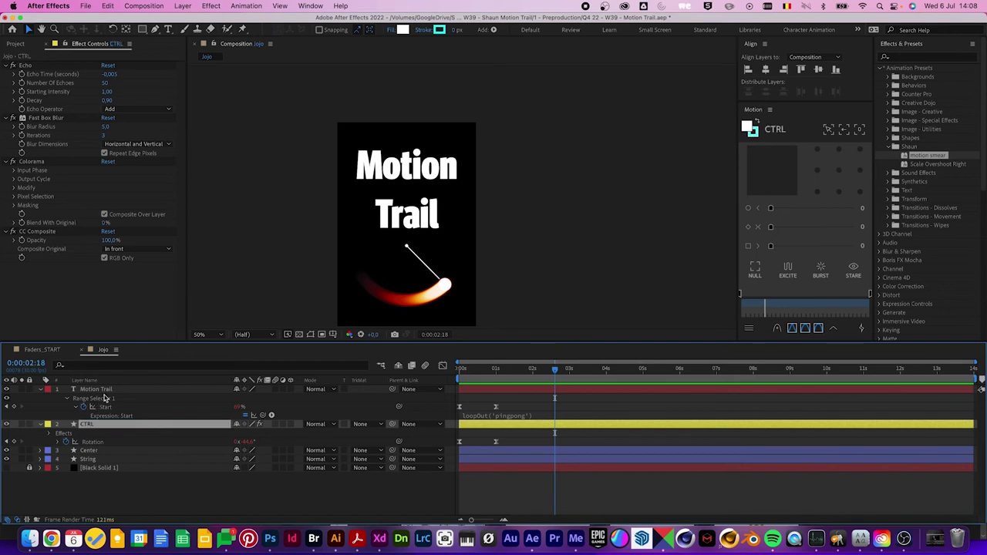
pyautogui.click(95, 451)
pyautogui.click(116, 473)
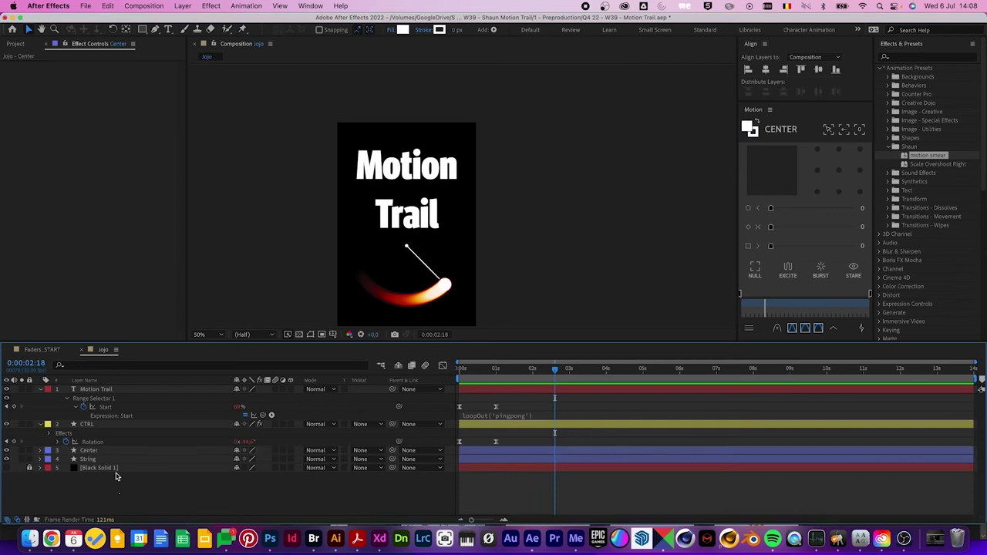
pyautogui.click(117, 390)
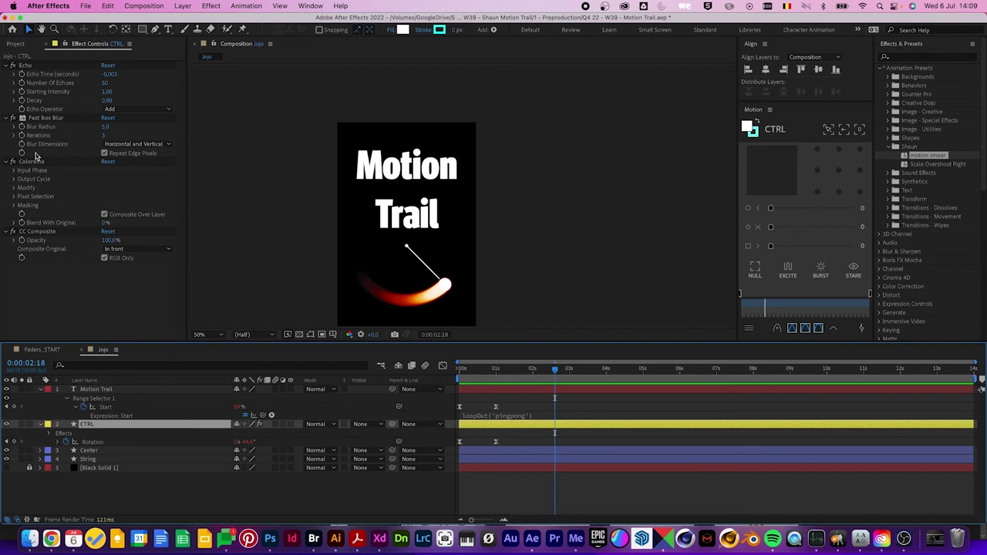
# - Copy the CTRL layer's Echo, Fast Box Blur, Colorama and CC Composite effects with property links and paste them onto the Motion Trail text layer
pyautogui.click(25, 67)
pyautogui.keyDown('shift'); pyautogui.click(35, 233); pyautogui.keyUp('shift')
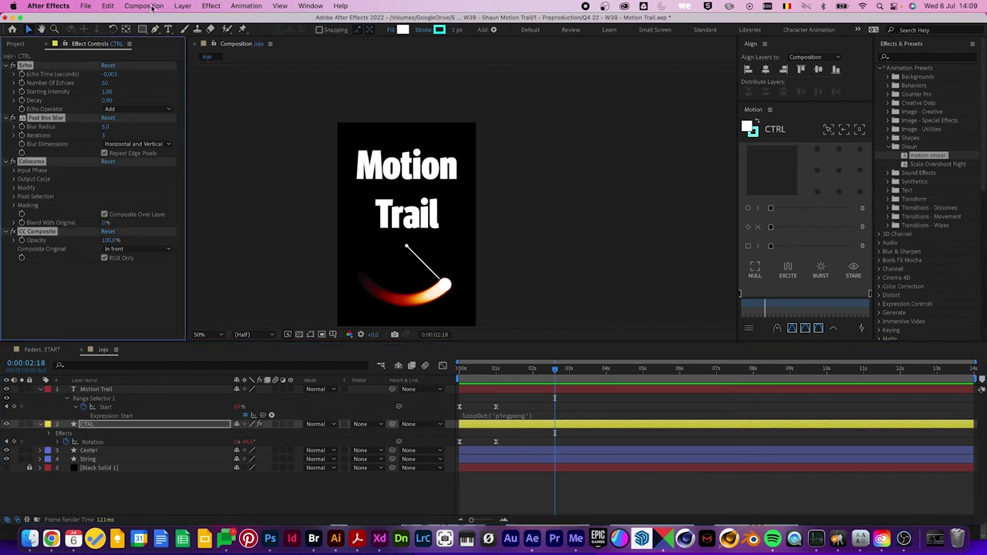
pyautogui.click(109, 6)
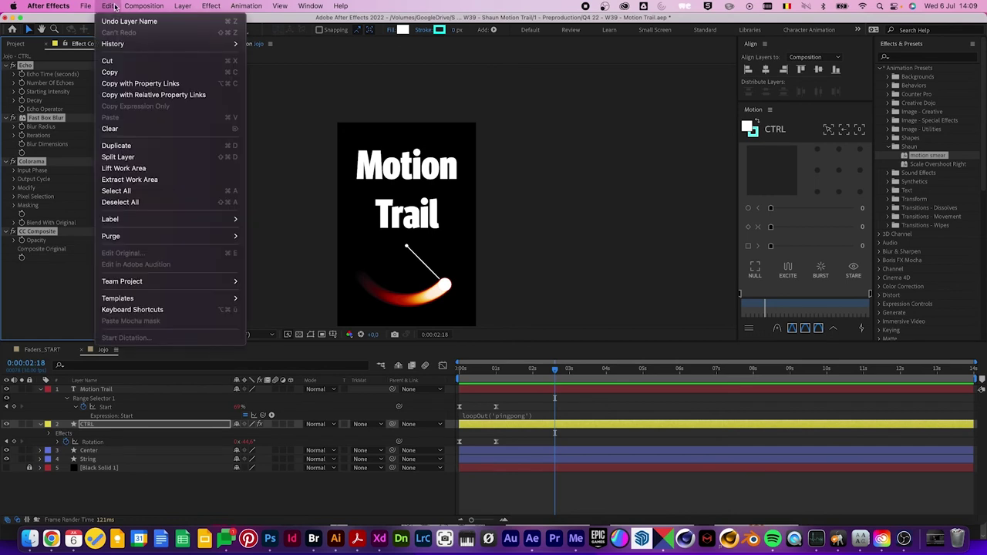
pyautogui.click(143, 85)
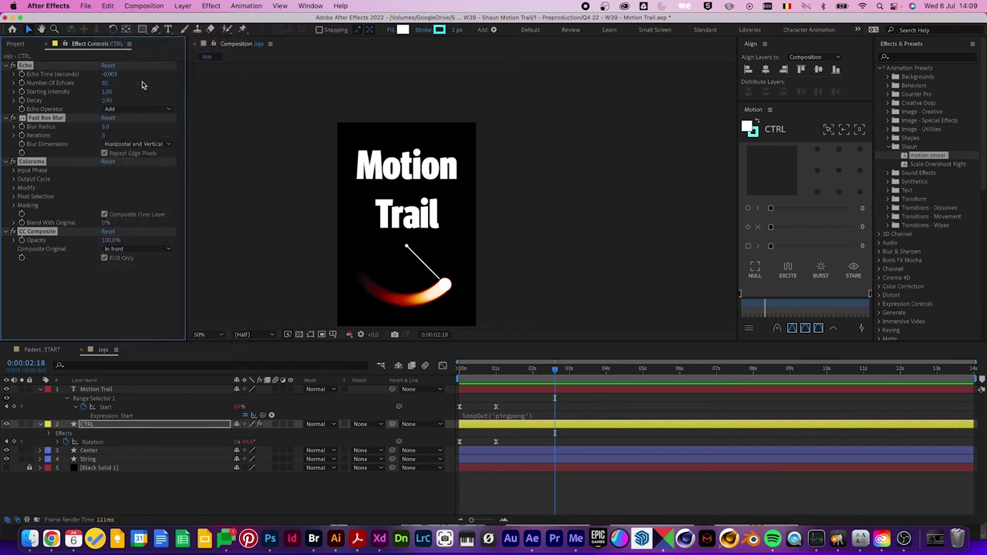
pyautogui.click(109, 391)
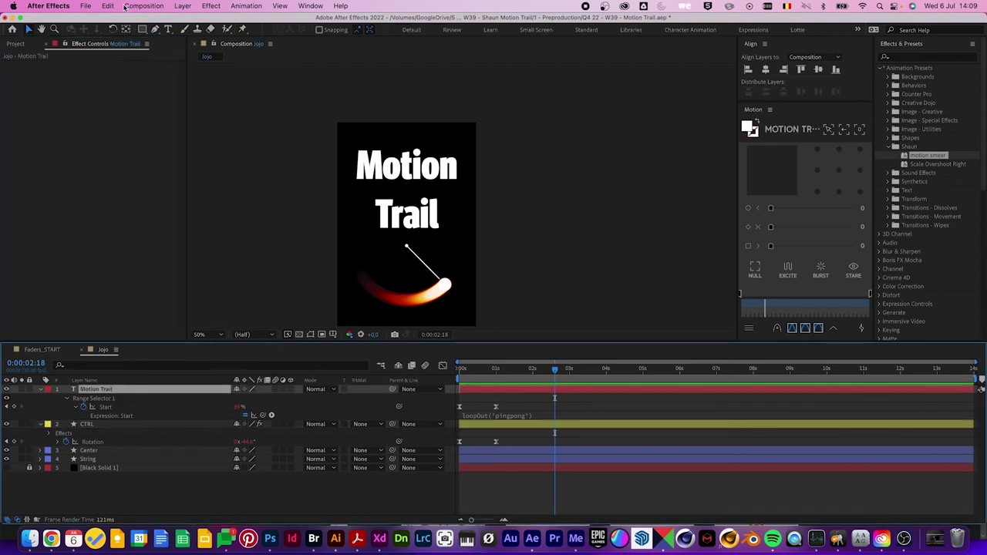
pyautogui.press('super+v')
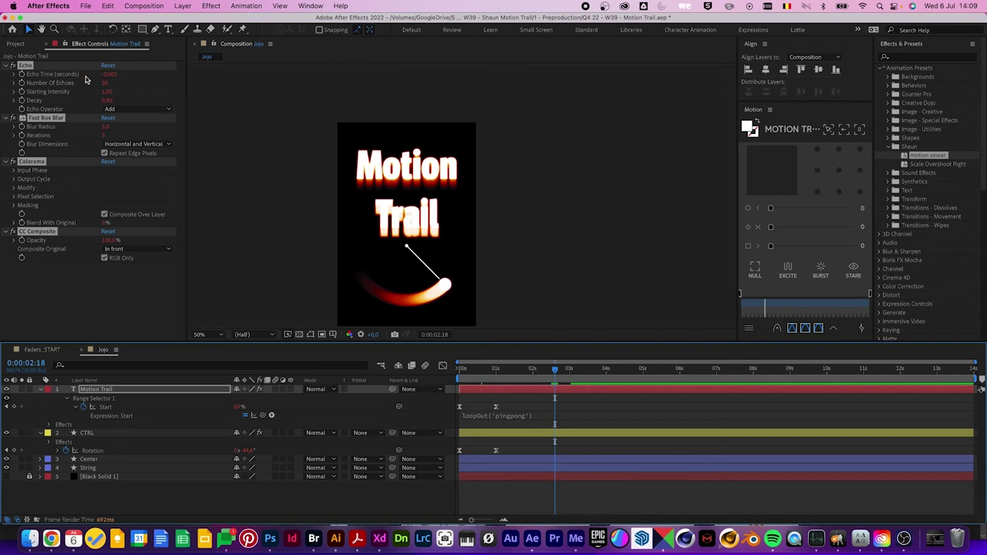
pyautogui.click(36, 82)
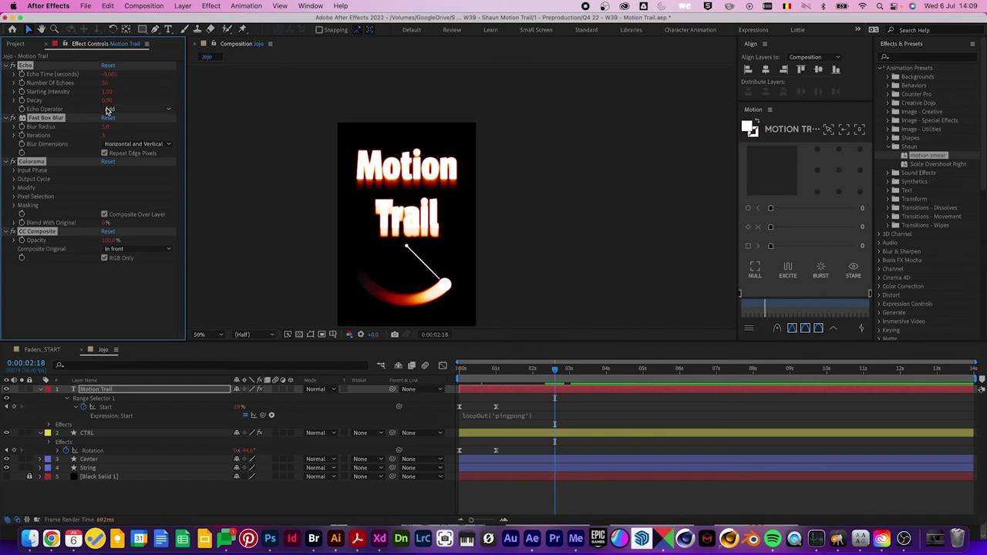
pyautogui.click(96, 434)
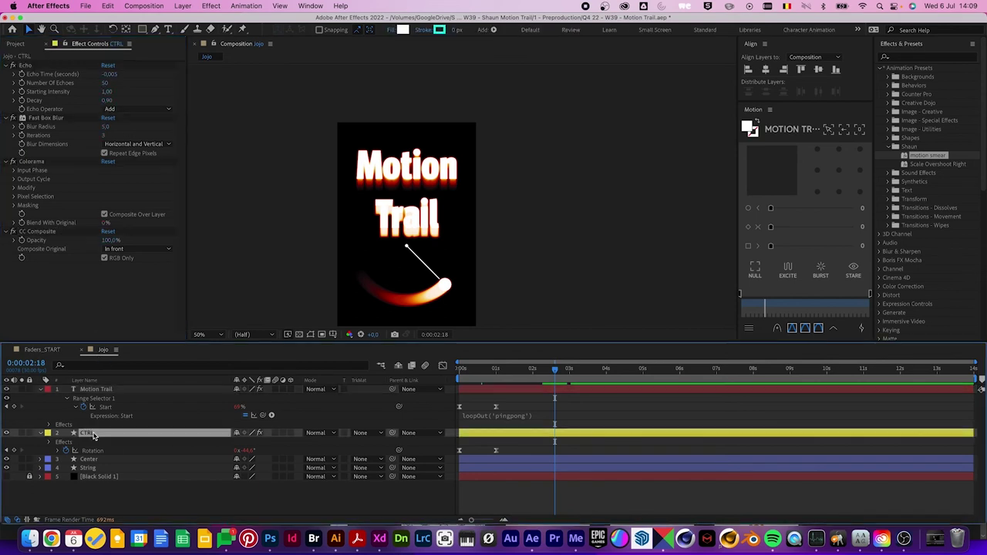
pyautogui.click(133, 499)
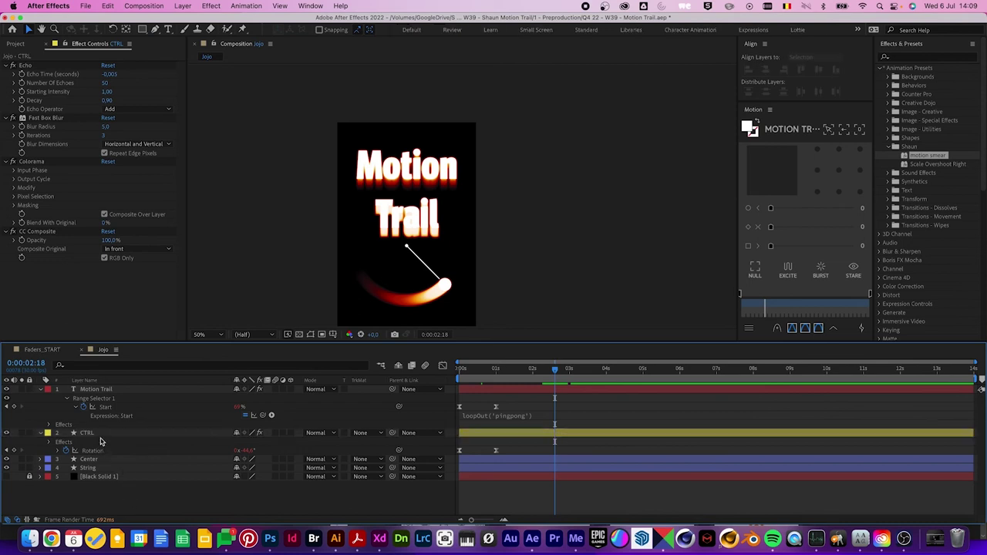
# - Try to recolour the Motion Trail layer directly by choosing the Ramp Blue preset palette in its Colorama output cycle
pyautogui.click(101, 390)
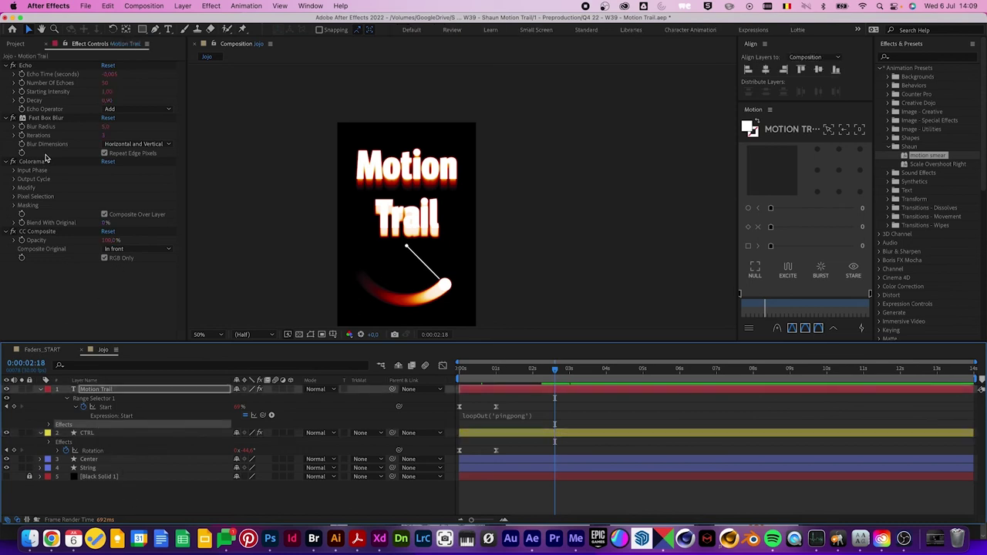
pyautogui.click(14, 180)
pyautogui.click(124, 188)
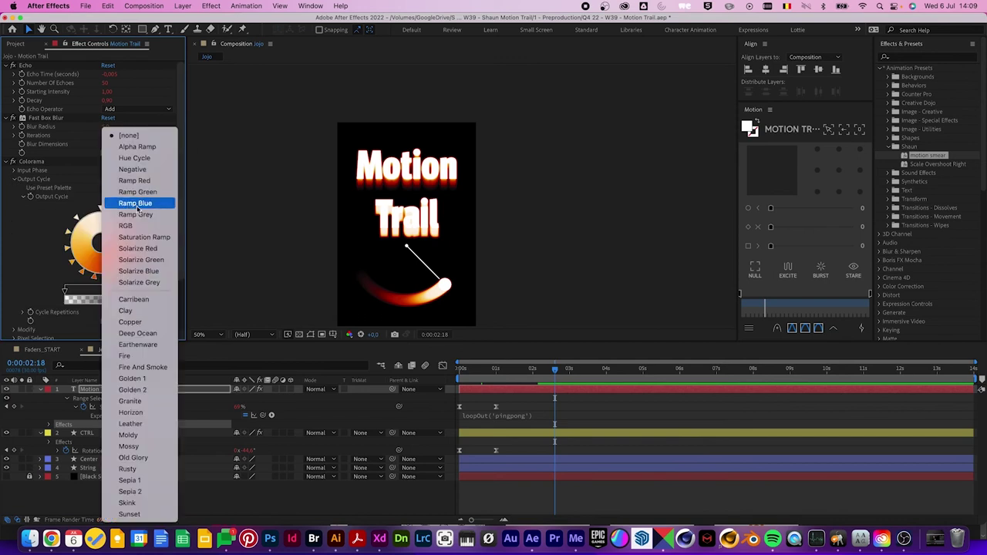
pyautogui.click(137, 204)
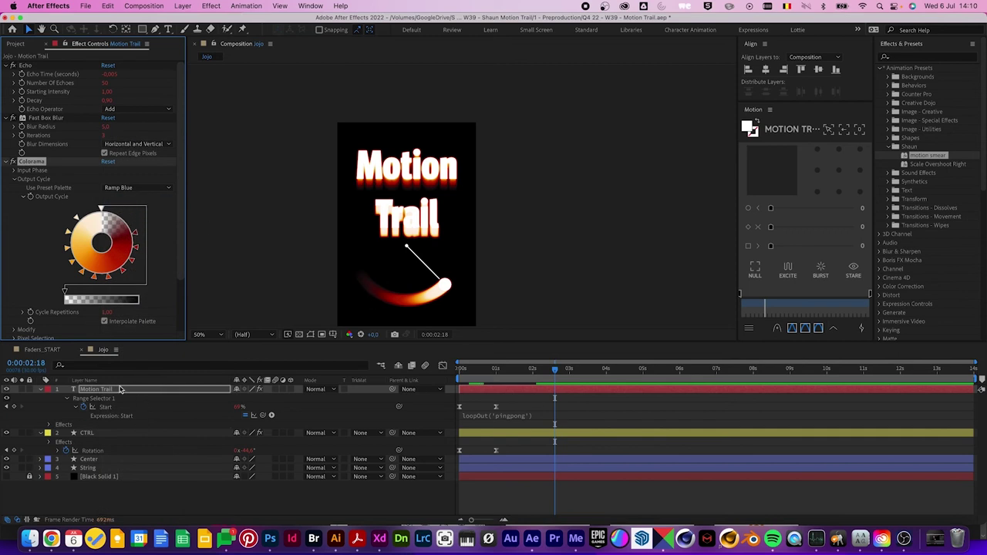
# - Set the CTRL layer's Colorama output cycle to the Ramp Blue preset palette and check the linked effects on the Motion Trail layer
pyautogui.click(97, 434)
pyautogui.click(13, 179)
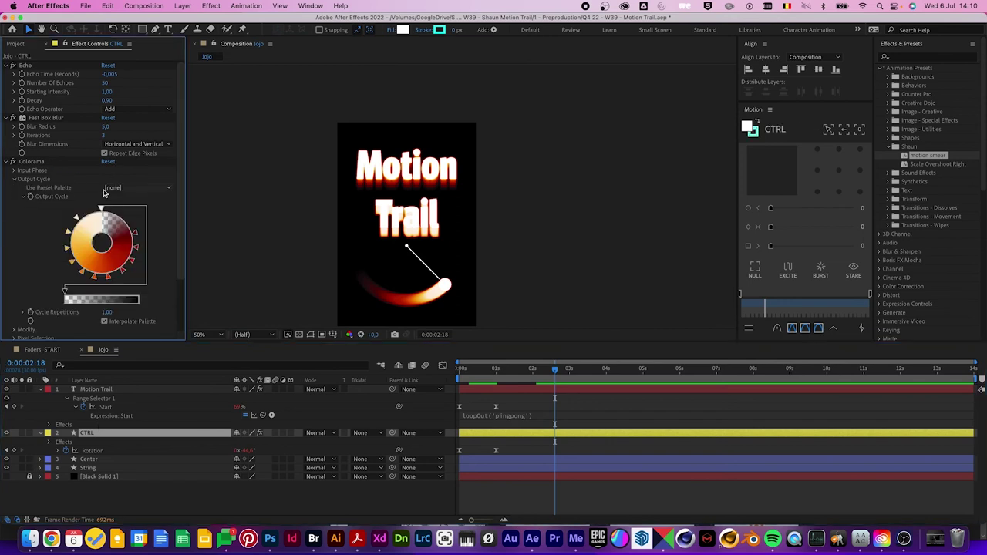
pyautogui.click(136, 188)
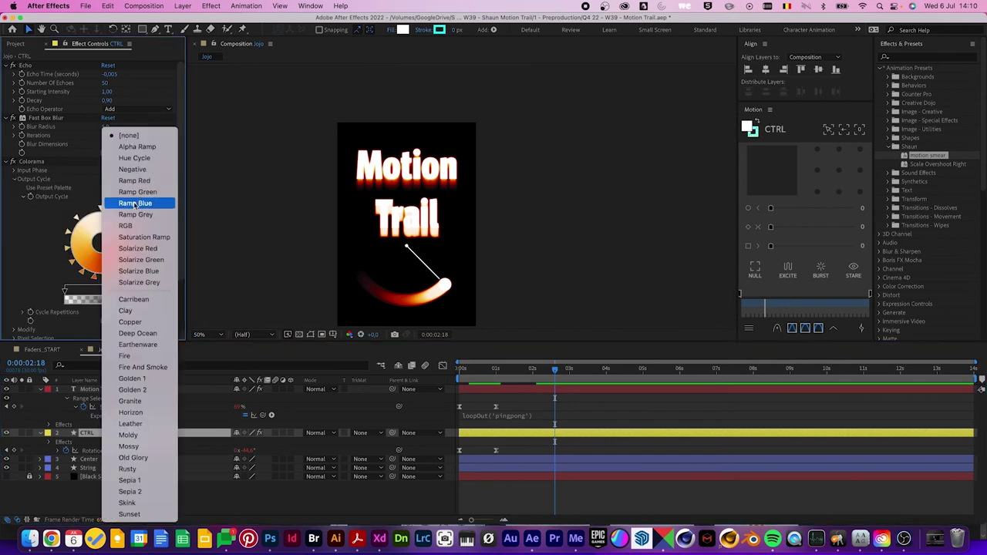
pyautogui.click(136, 203)
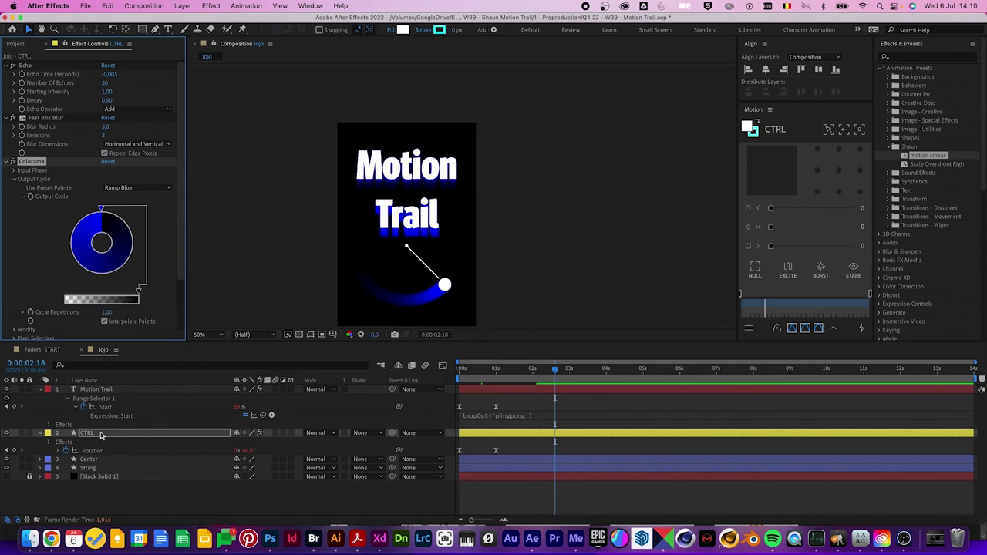
pyautogui.click(92, 381)
pyautogui.click(97, 389)
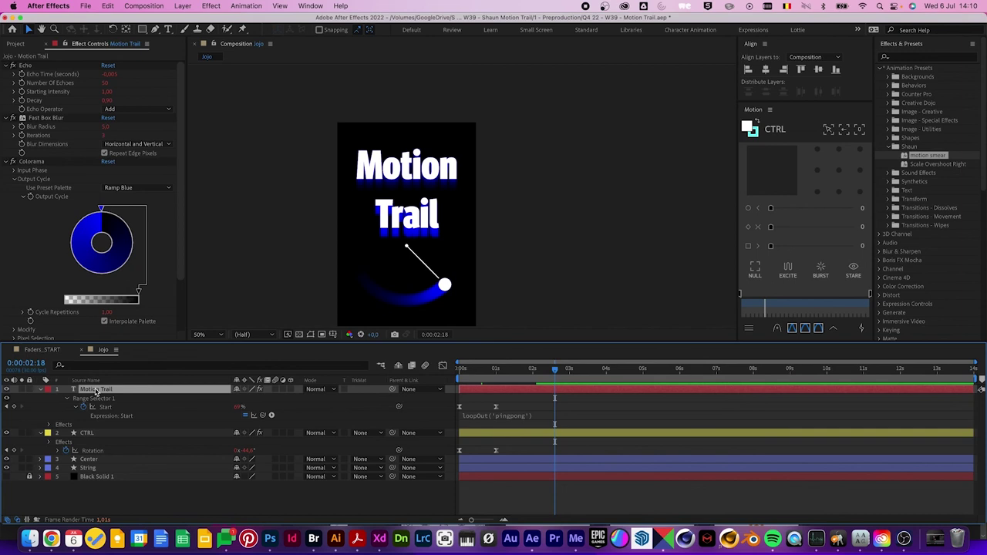